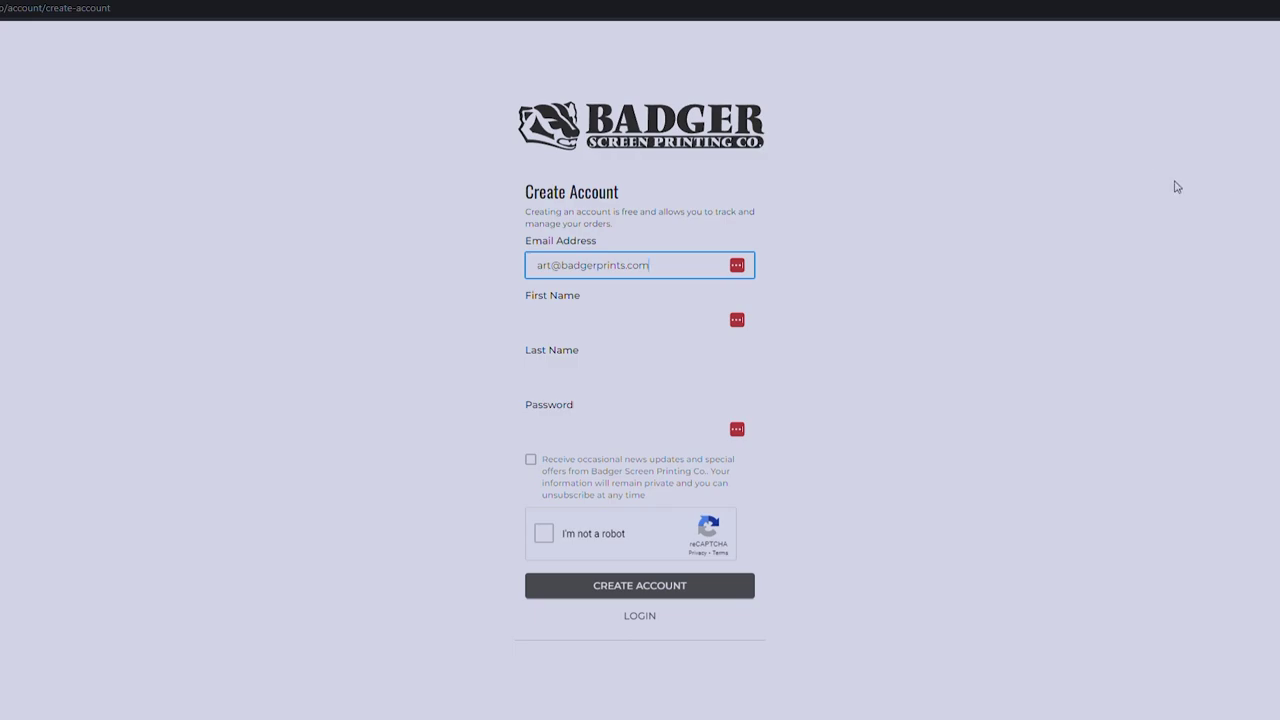
Replace the prefilled e-mail address with the new account e-mail.
left_click(637, 274)
left_click_drag(637, 274, 481, 272)
key("BackSpace")
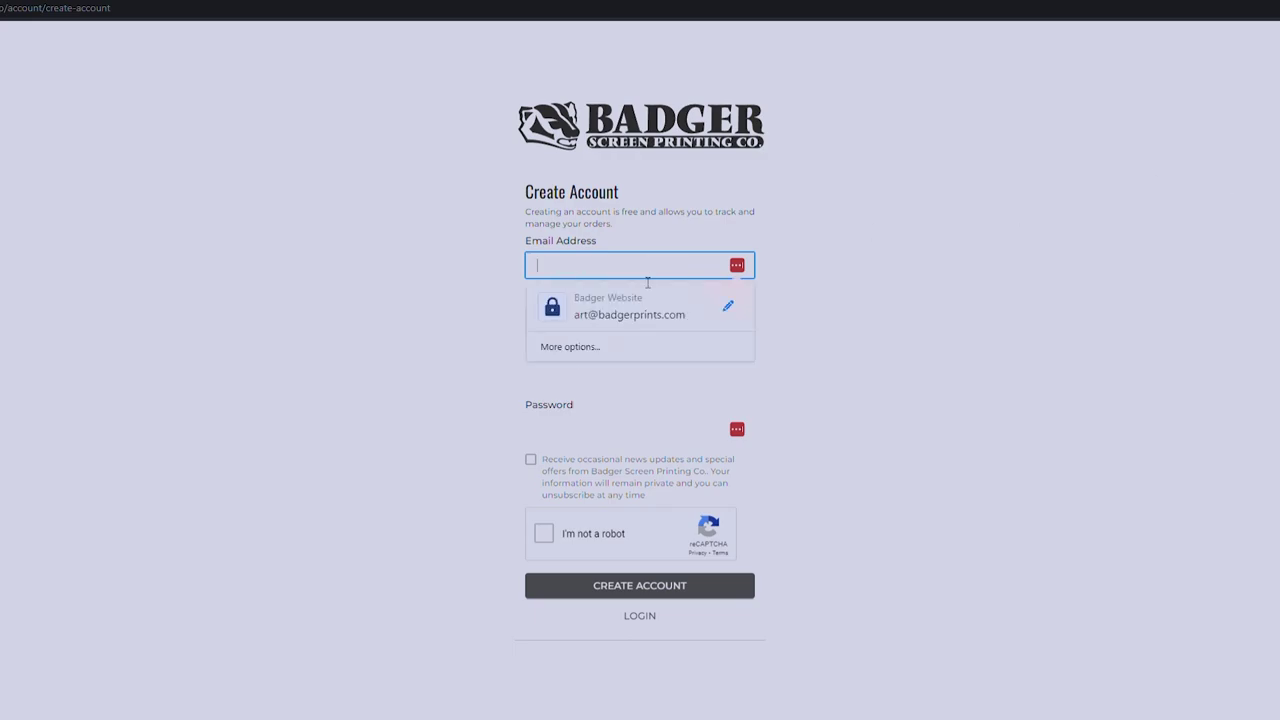
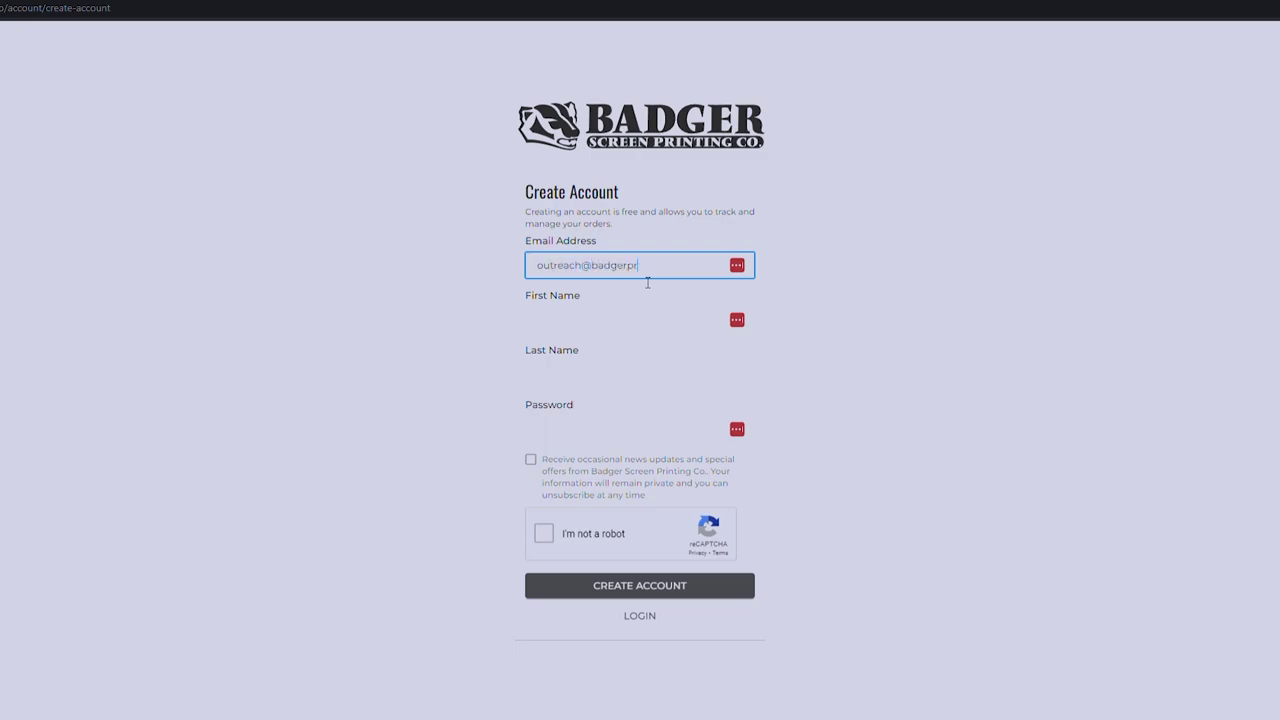
key("Tab")
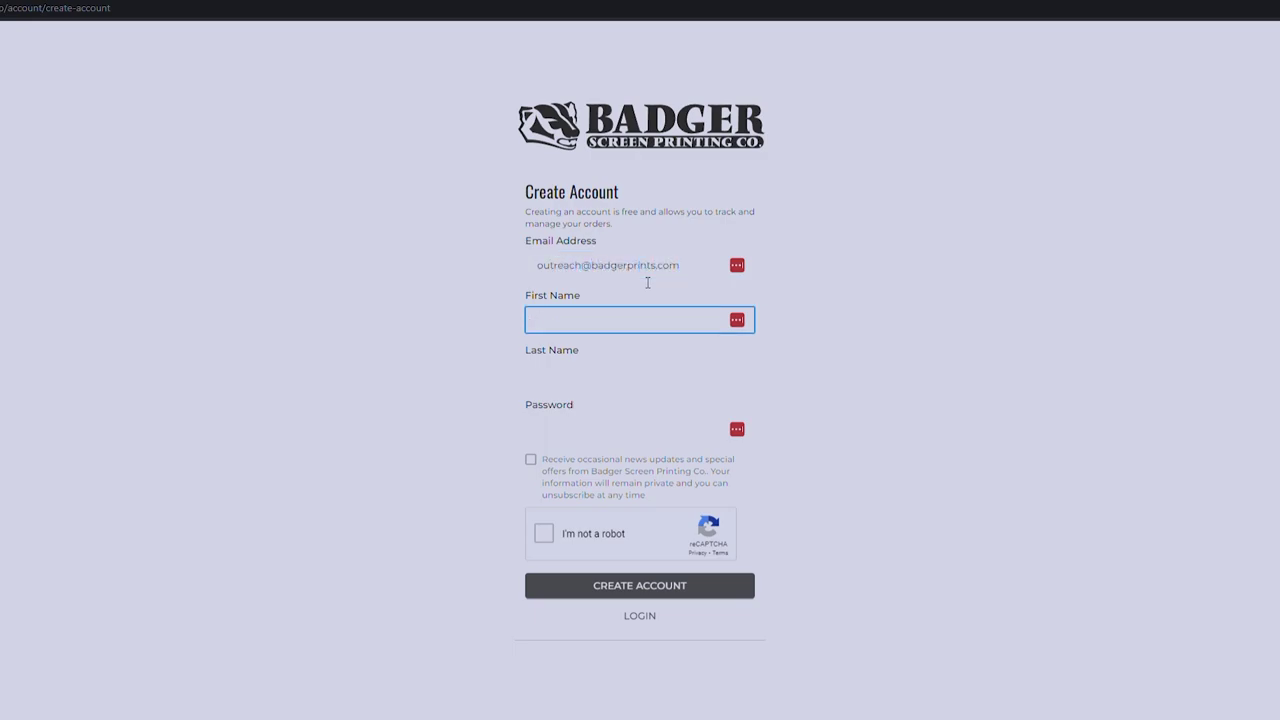
Enter the first name, last name and password, then create the account.
type("Taylor")
key("Tab")
type("J")
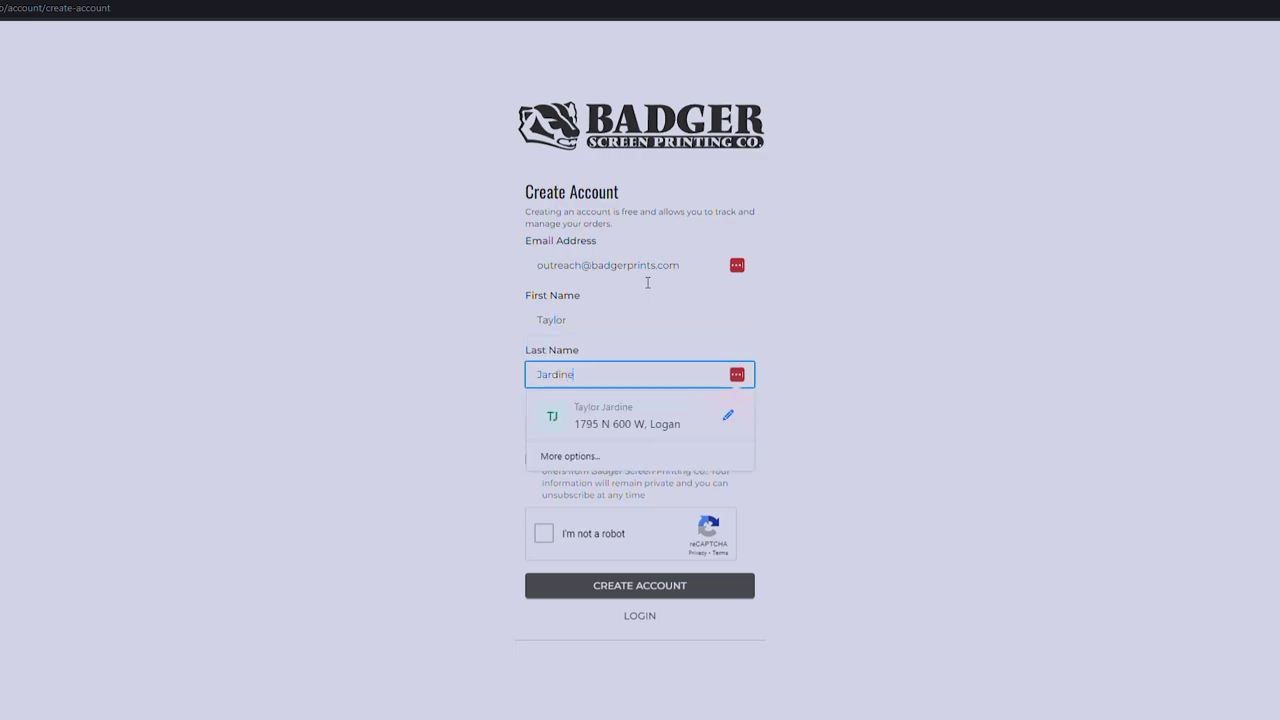
key("Tab")
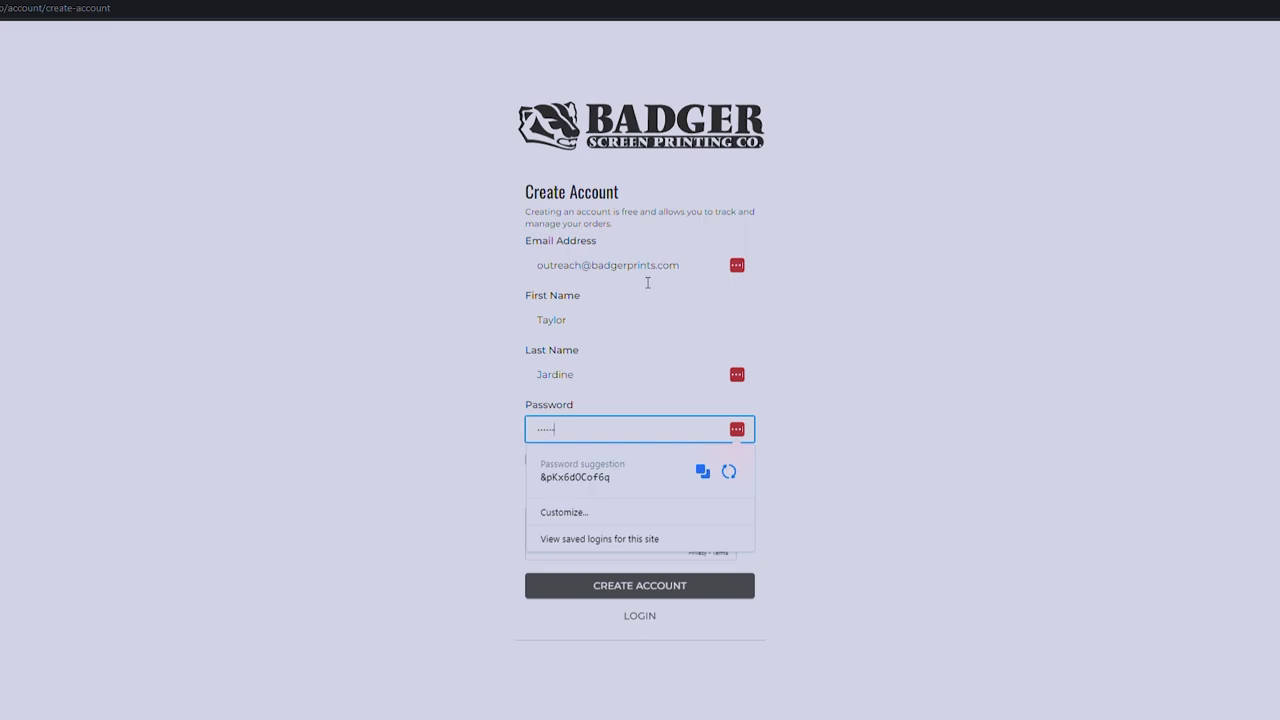
left_click(865, 407)
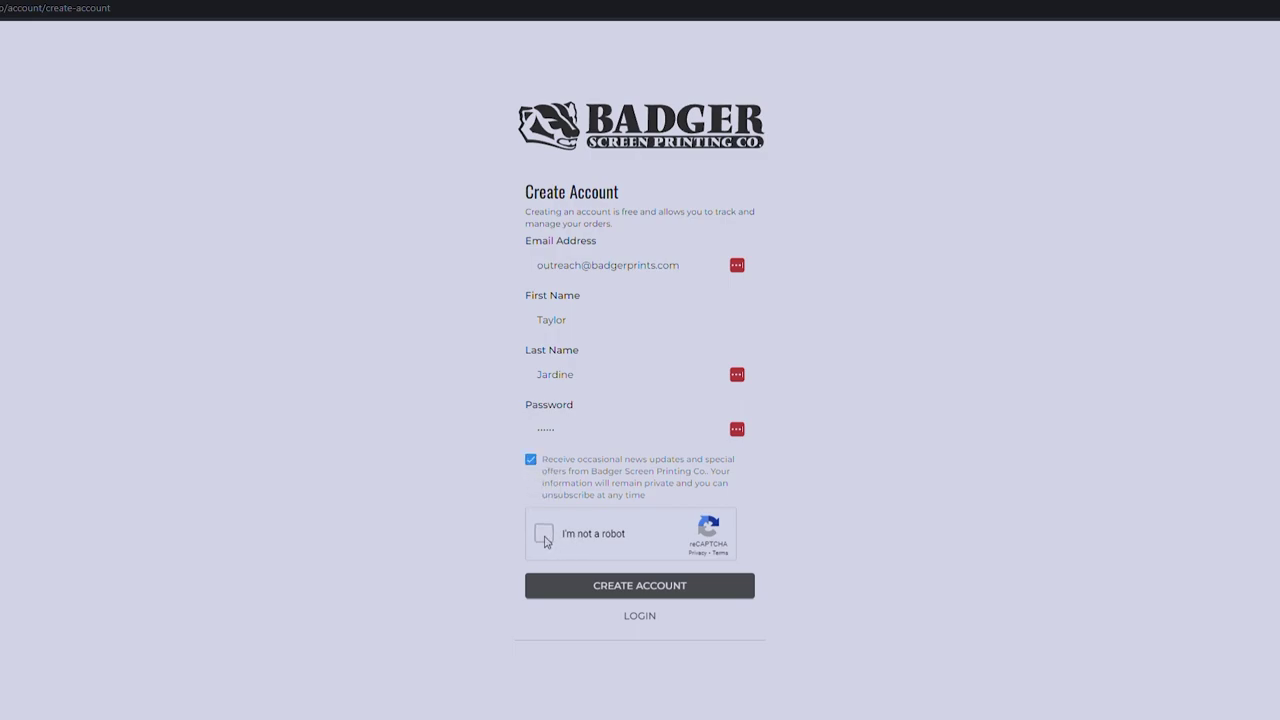
left_click(679, 593)
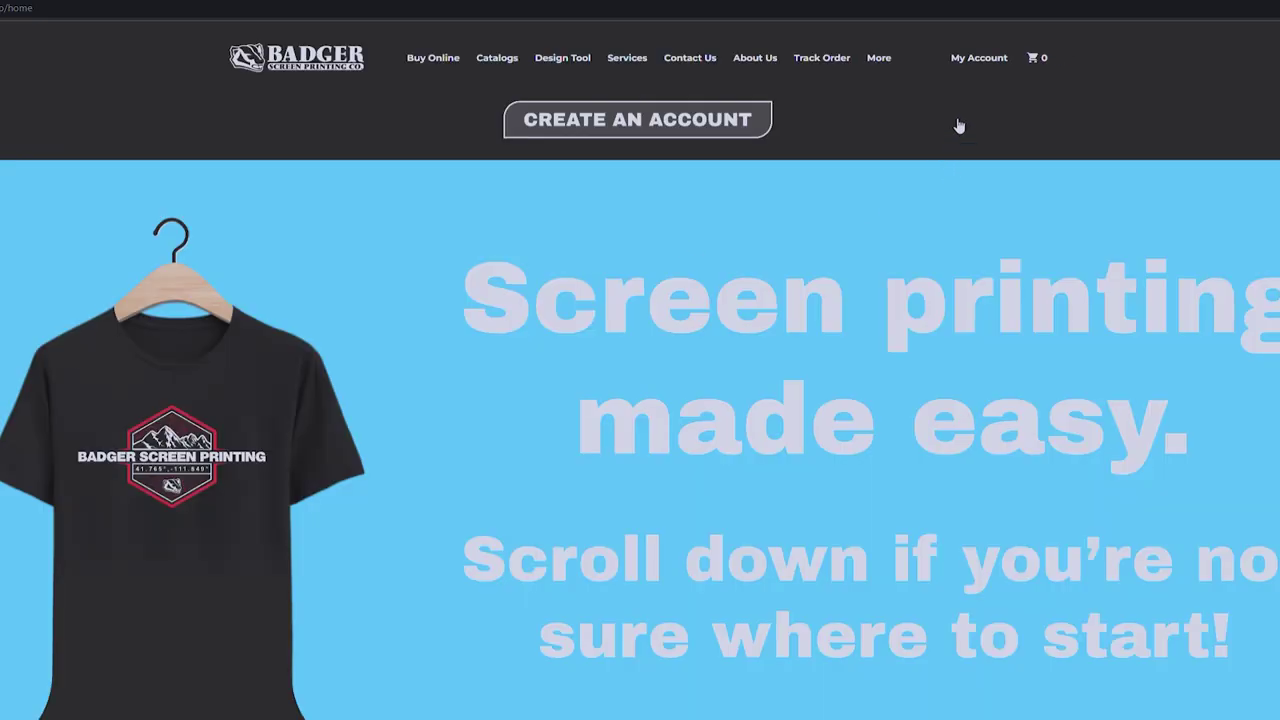
Browse the Buy Online categories to T-Shirts and open the BELLA+CANVAS Unisex Sueded Tee.
mouse_move(982, 70)
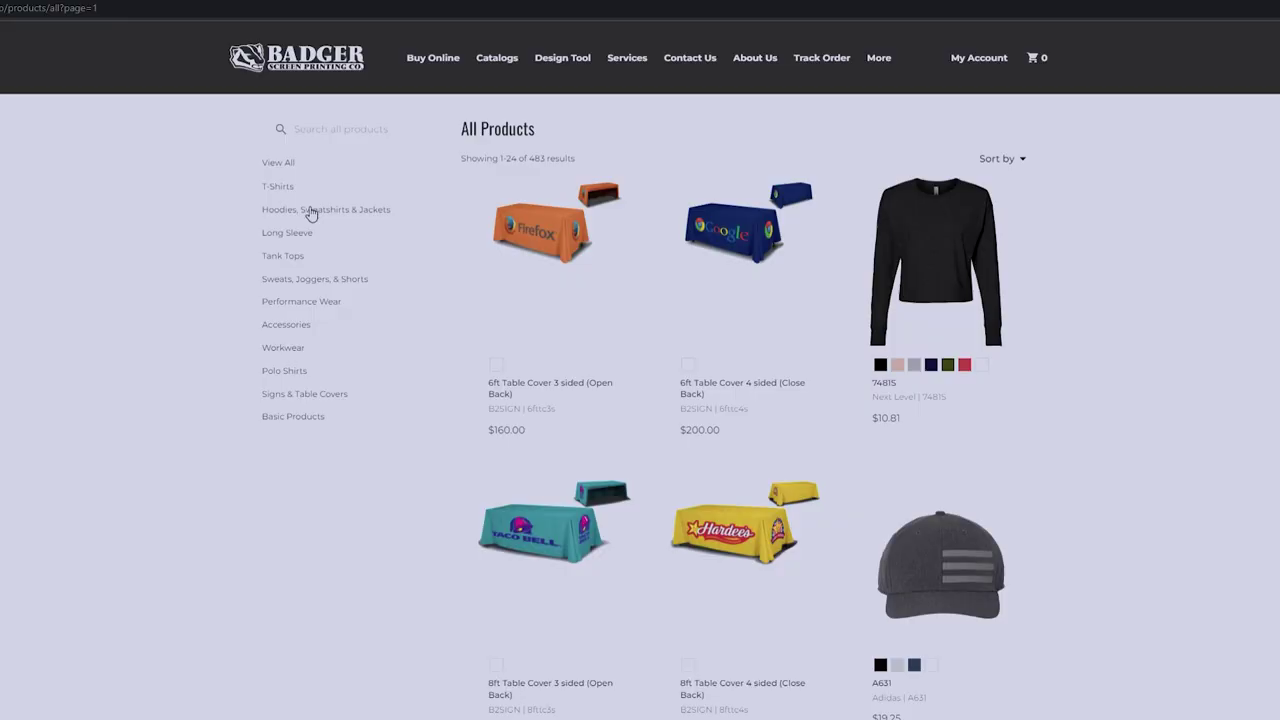
left_click(311, 210)
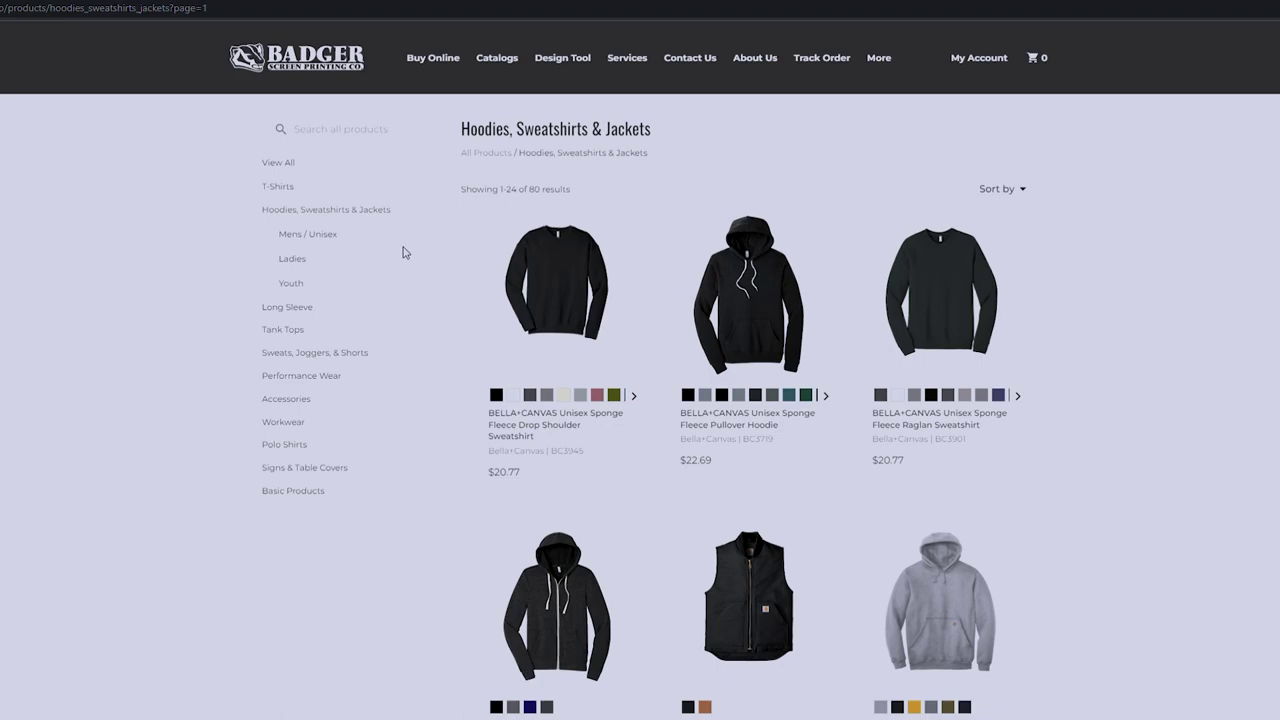
left_click(279, 187)
scroll(1091, 517, "down", 5)
scroll(1094, 516, "up", 2)
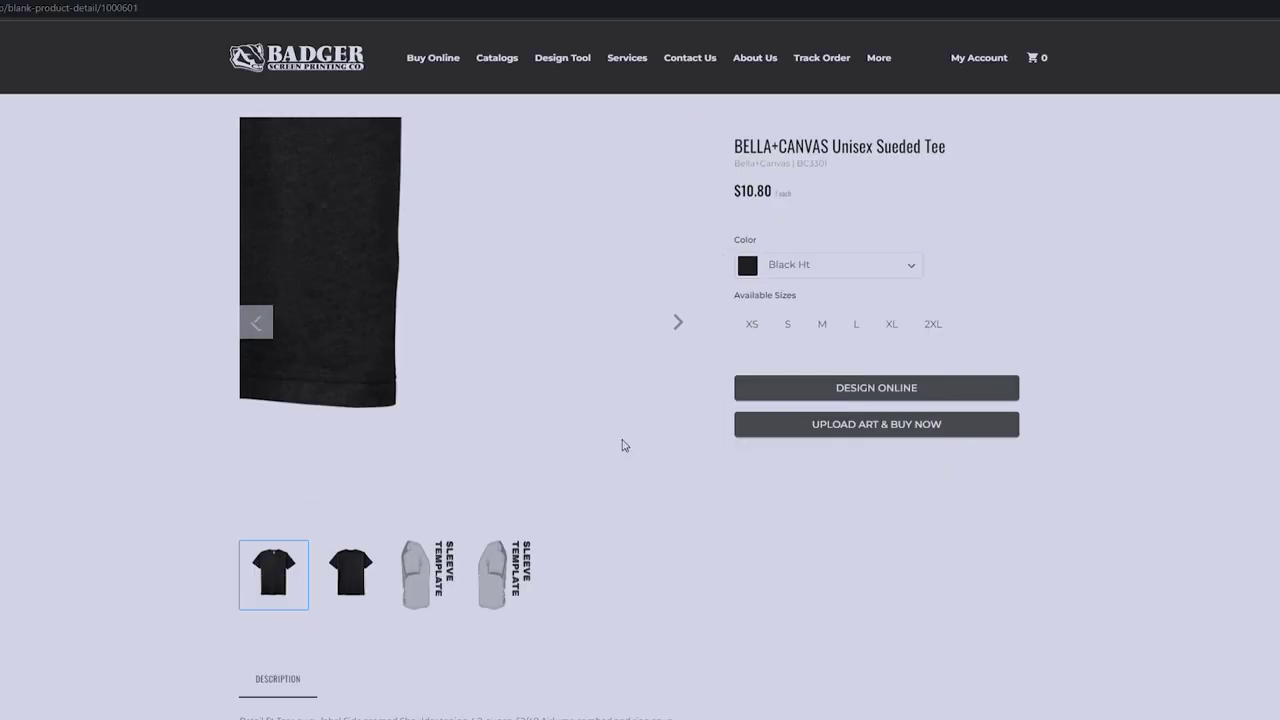
Look through the Sueded Tee's product photos and description.
left_click(343, 603)
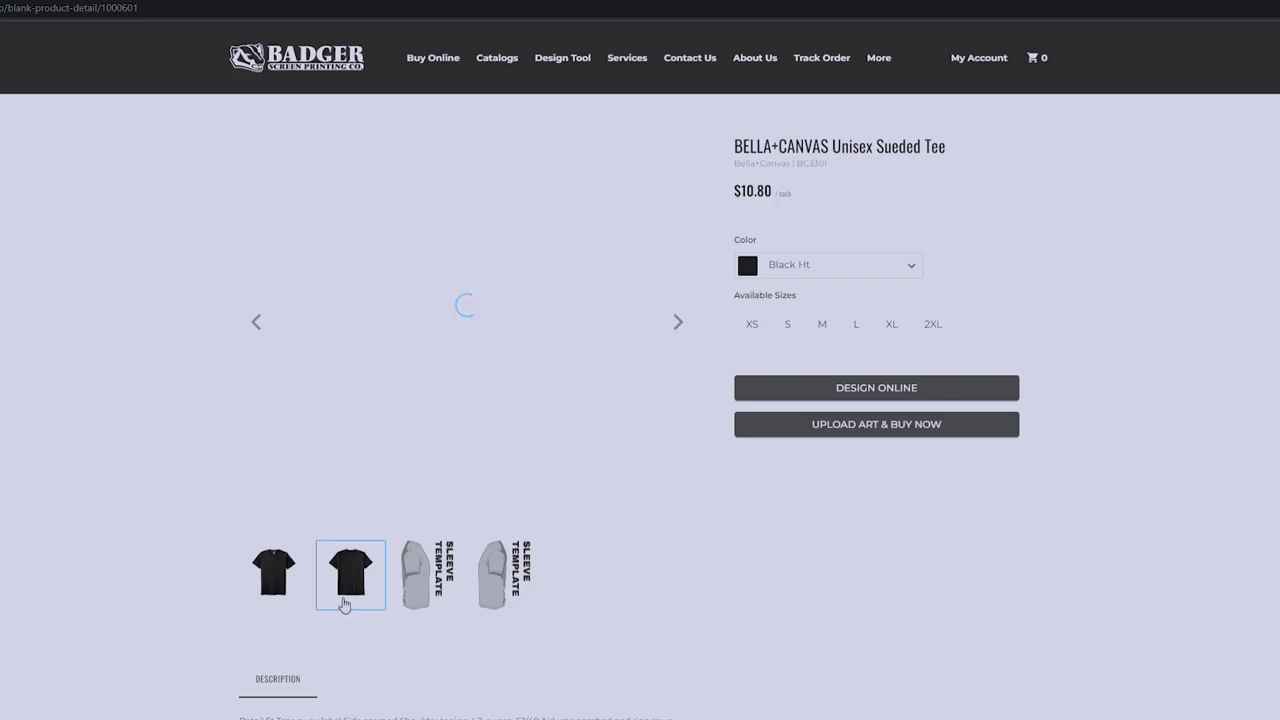
left_click(294, 586)
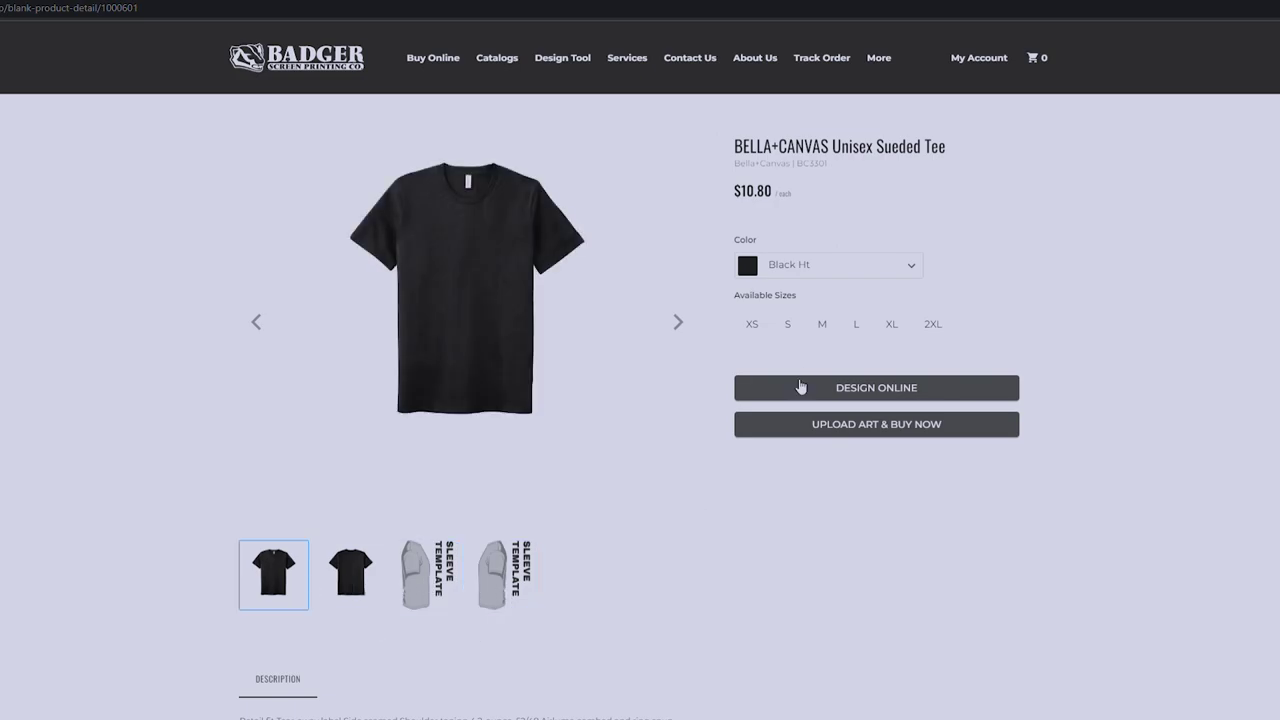
scroll(652, 471, "down", 3)
left_click_drag(358, 534, 209, 494)
Choose the Solid Blk Blnd colour and start designing the tee online.
left_click(207, 494)
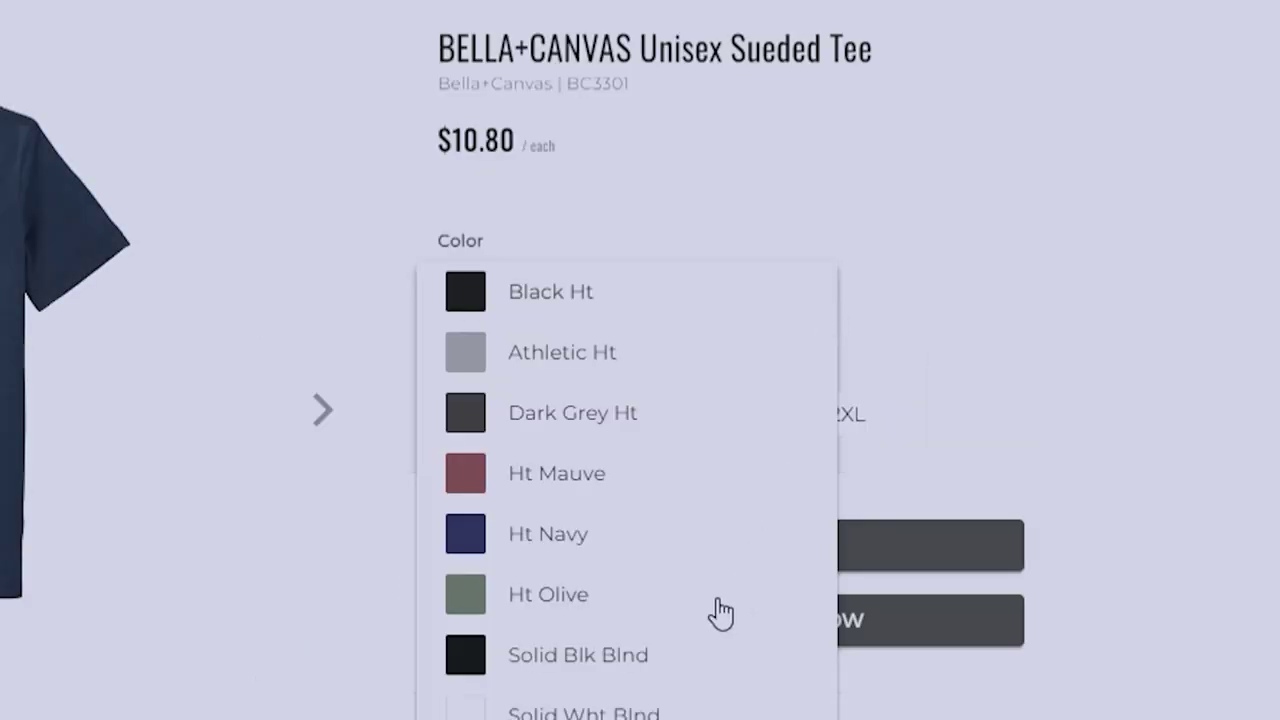
left_click(662, 654)
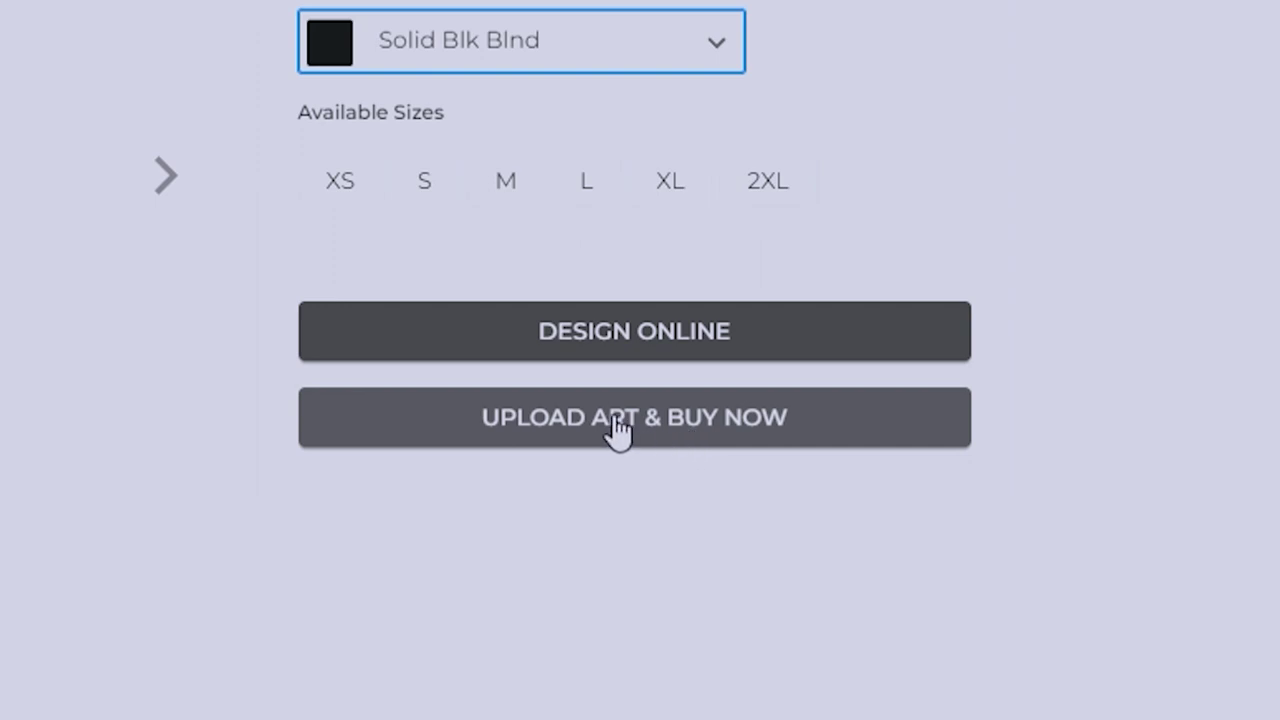
left_click(627, 352)
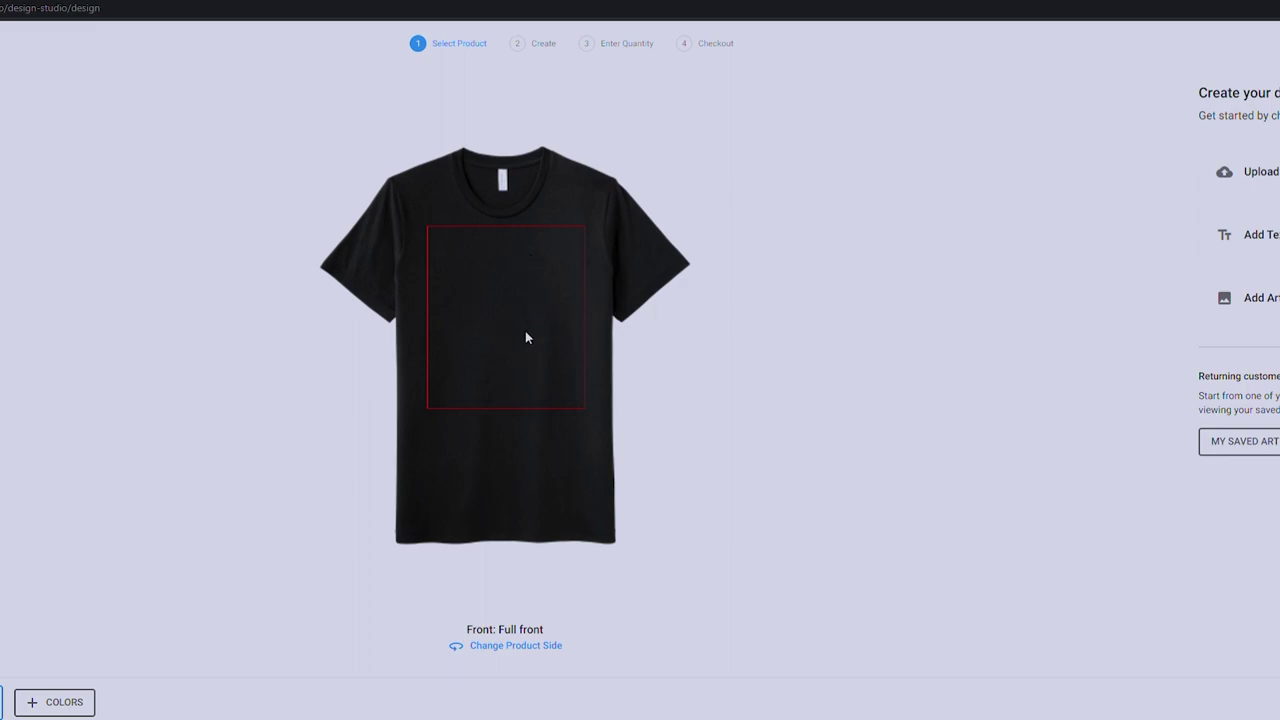
left_click(507, 643)
left_click(636, 349)
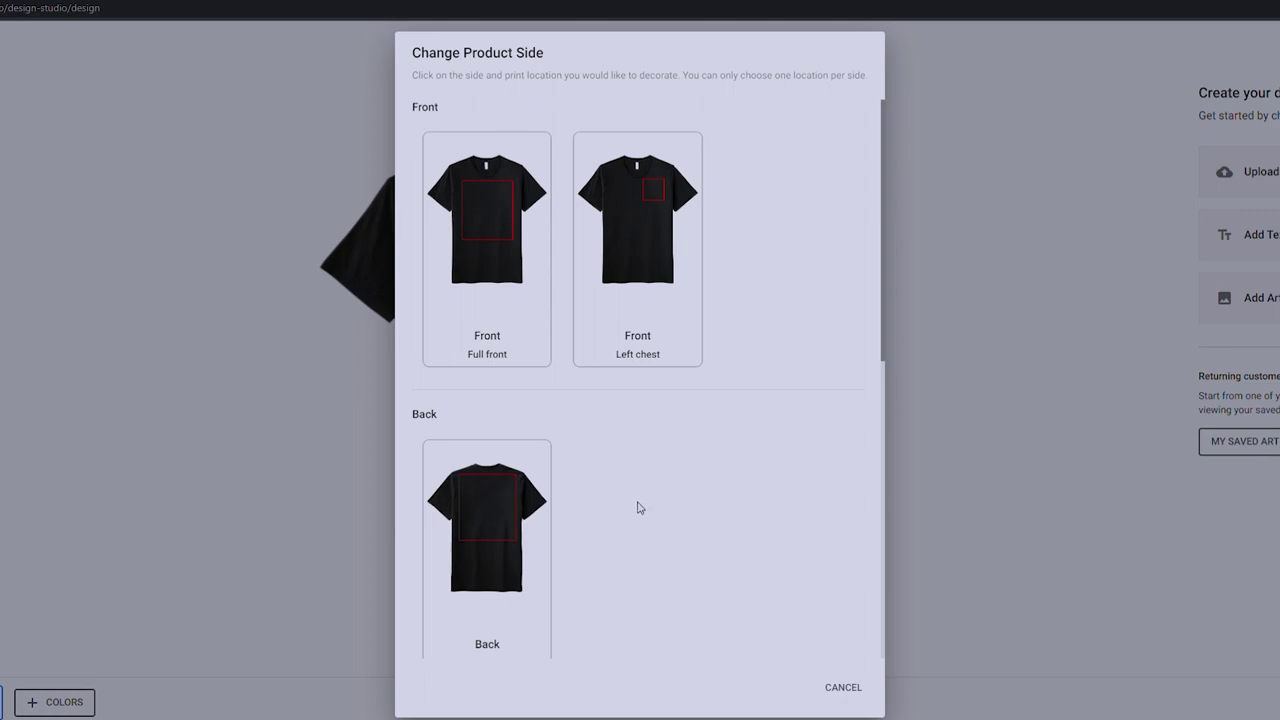
left_click(517, 292)
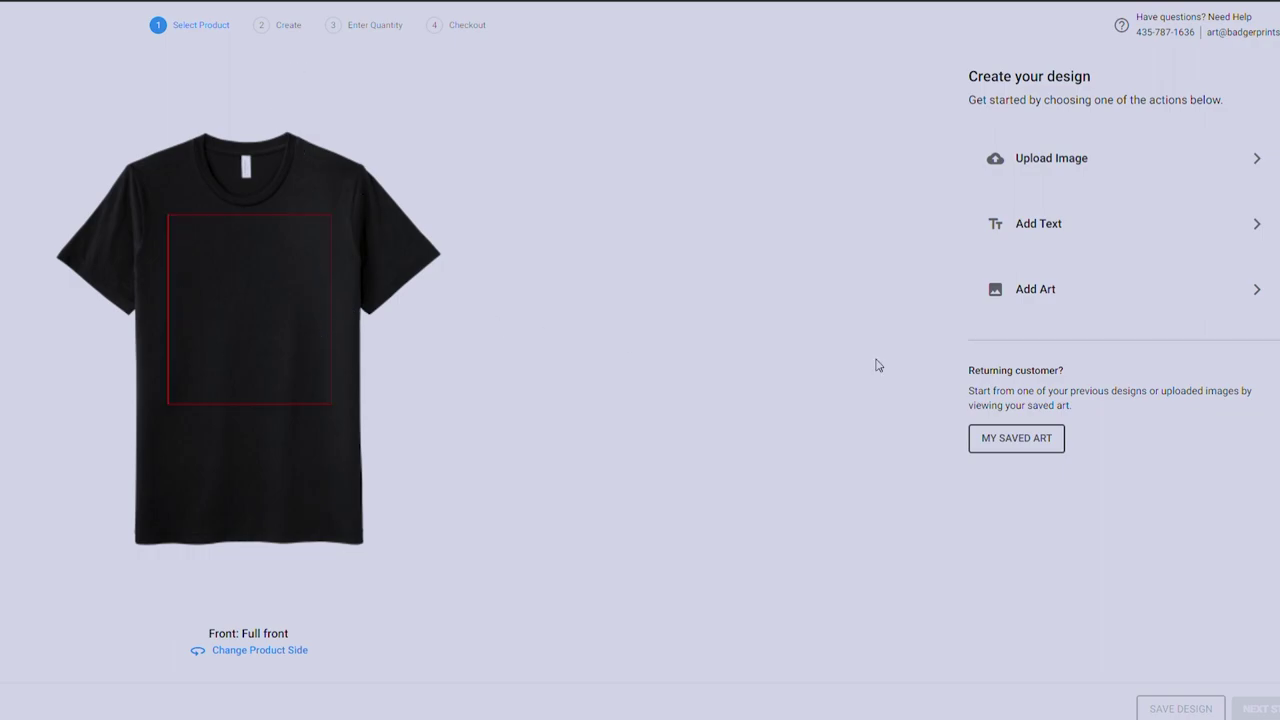
Apply the Beach Circuit Championship design from Motorsports design ideas to the shirt front.
left_click(1065, 291)
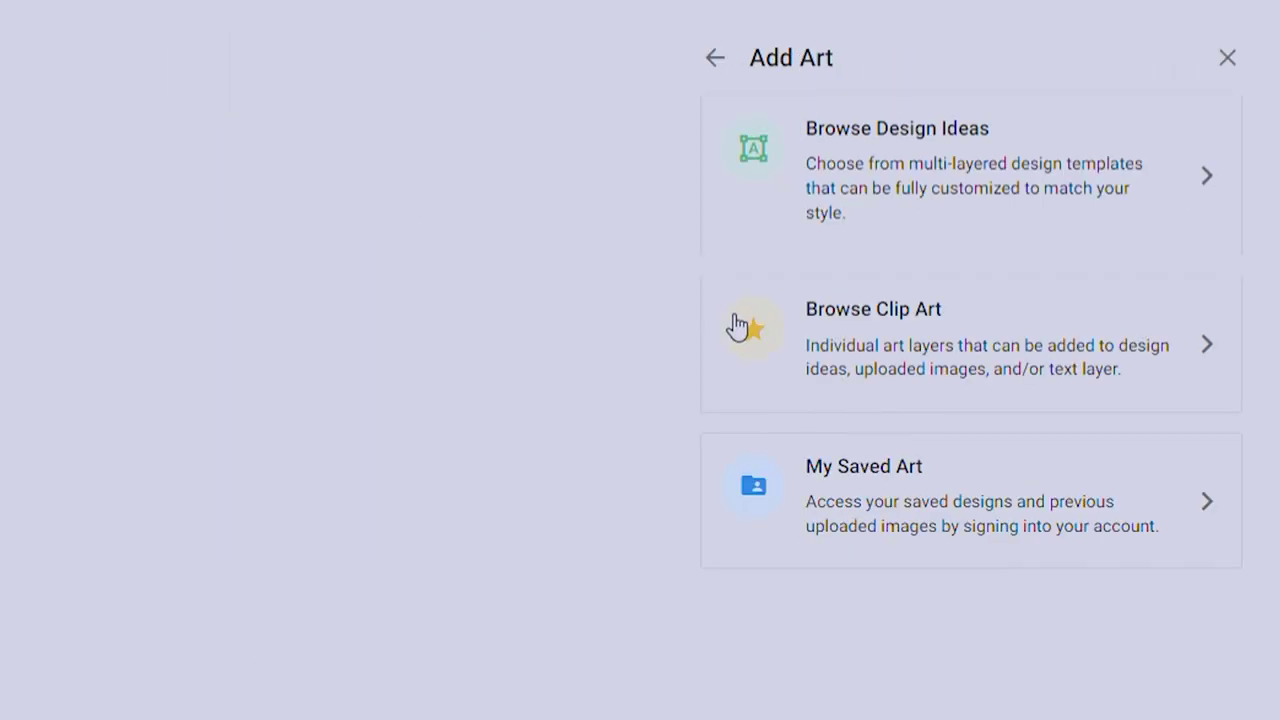
left_click(960, 206)
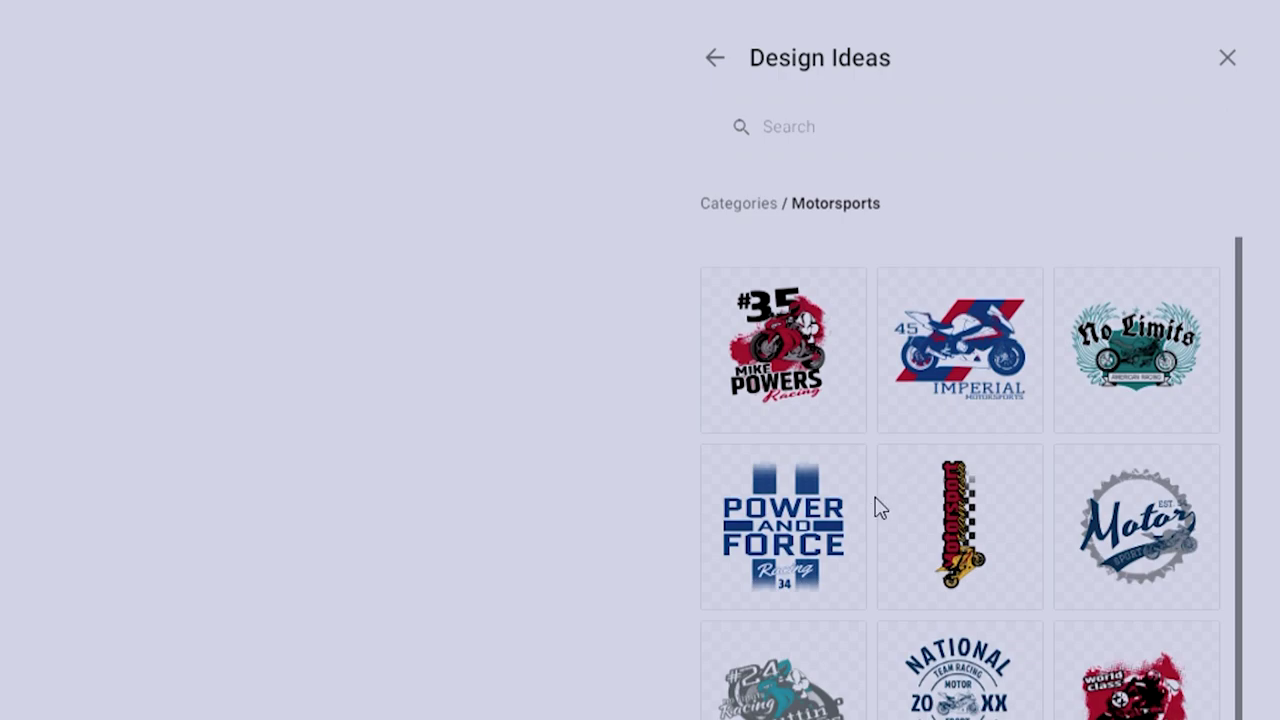
scroll(885, 540, "down", 1)
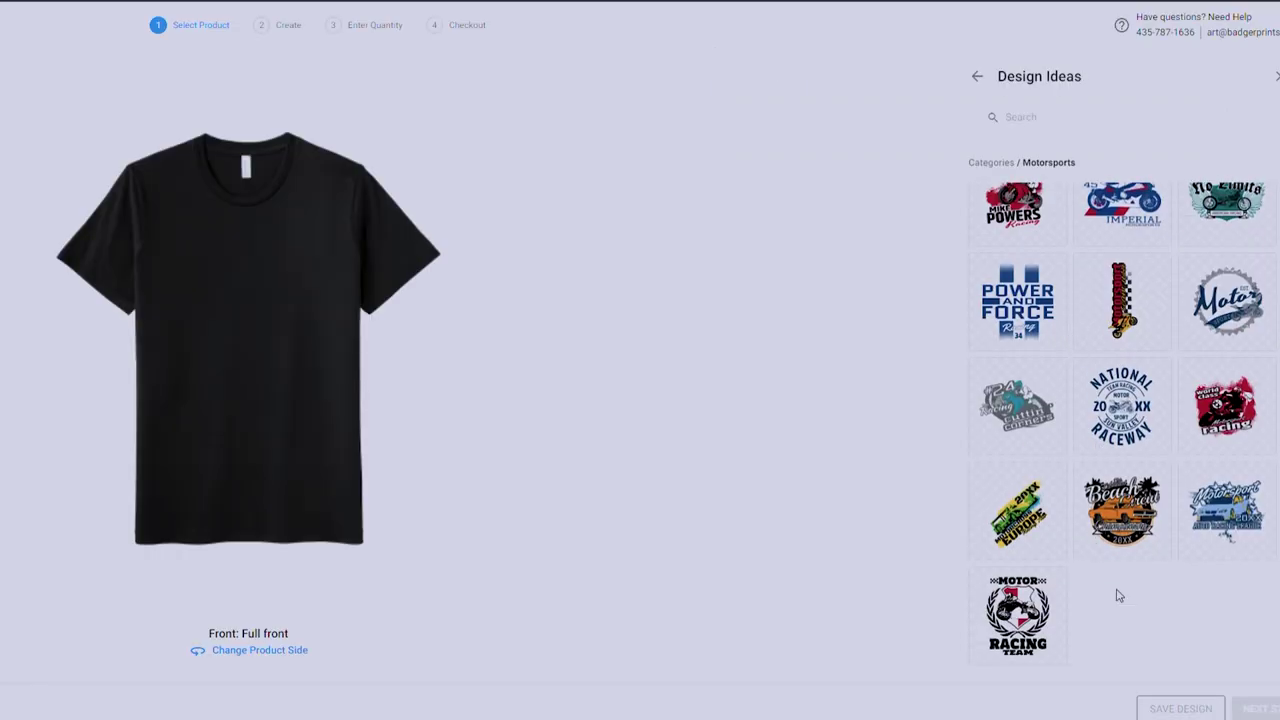
scroll(1165, 597, "up", 1)
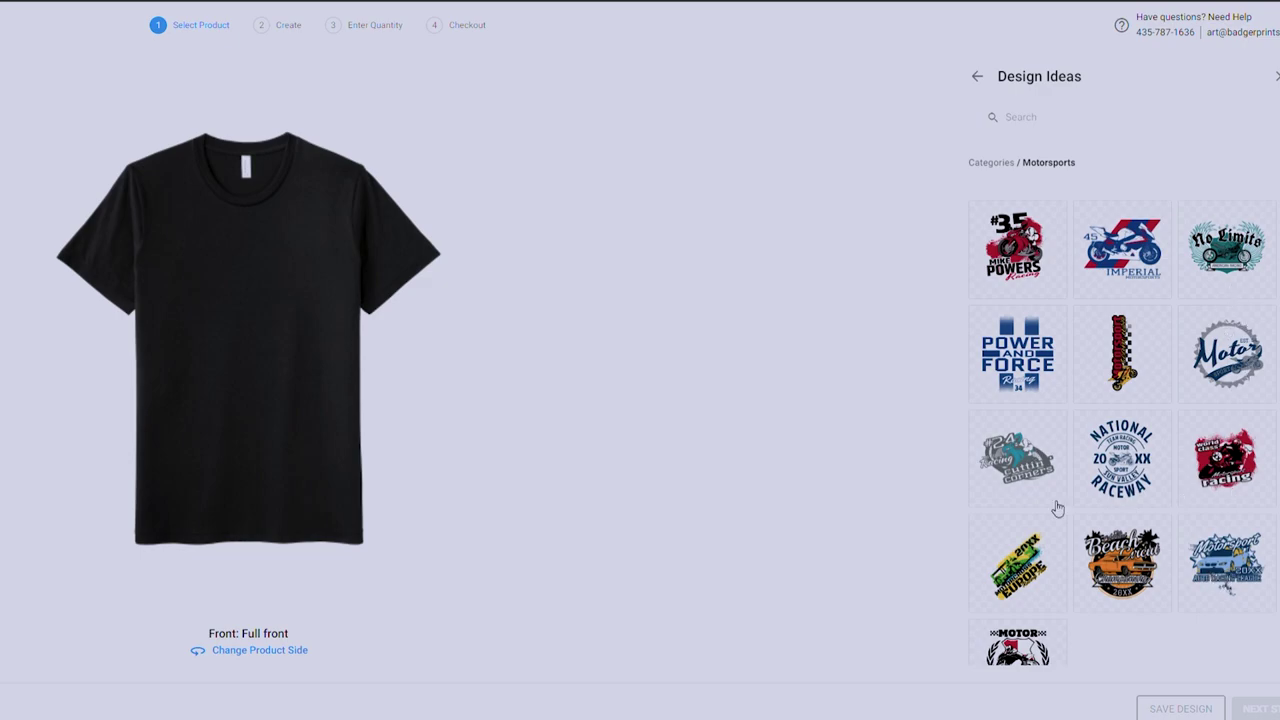
scroll(1058, 509, "down", 1)
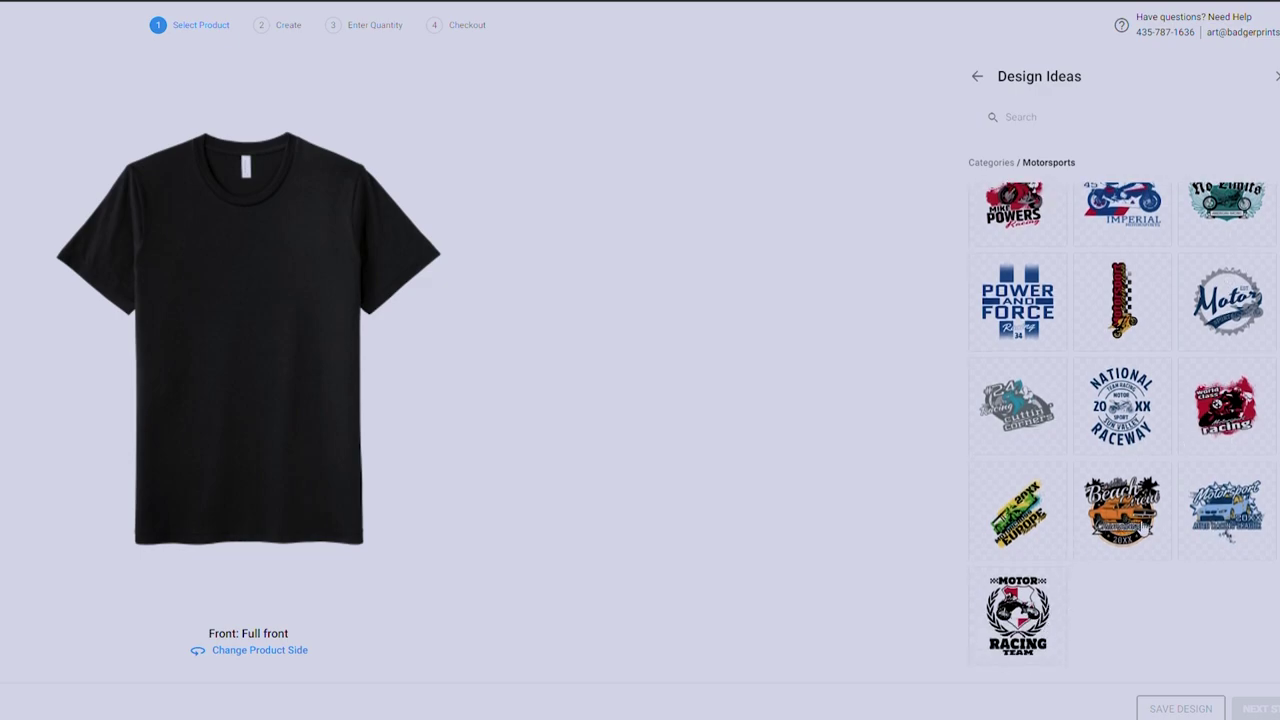
left_click(1136, 526)
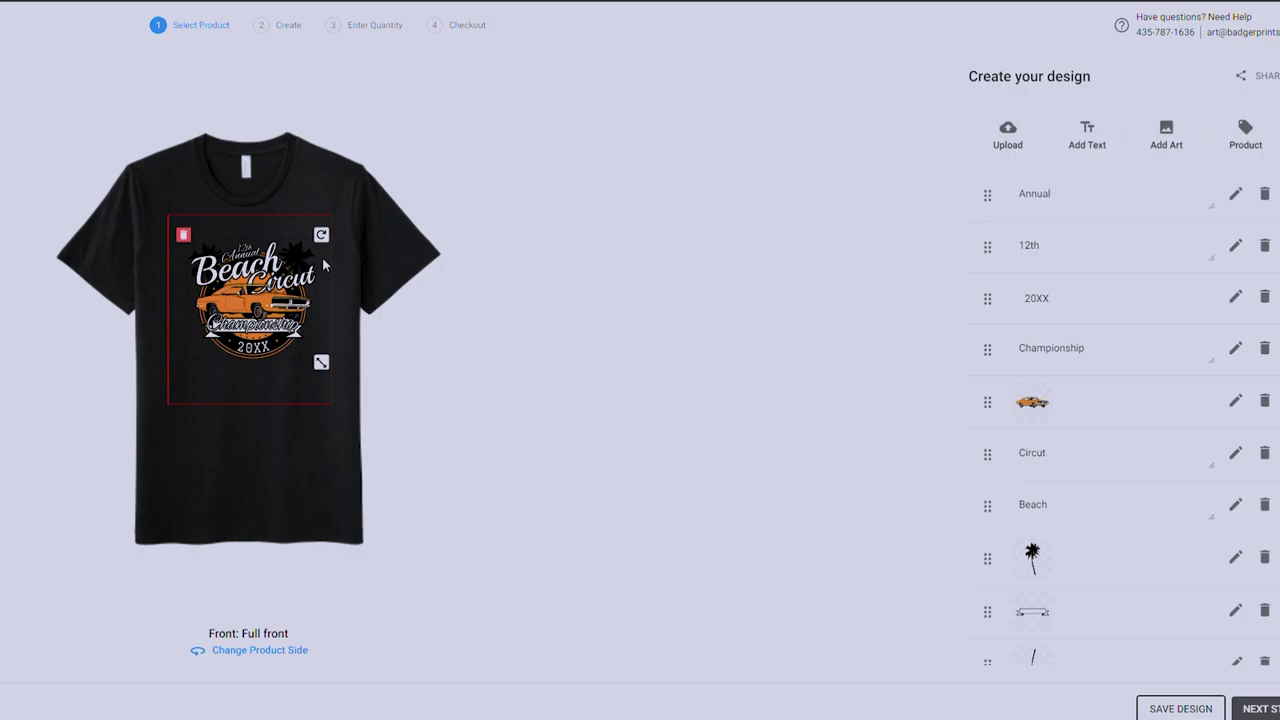
Edit the Annual and 12th text layers, typing 'Fun' and '18th'.
left_click(1081, 204)
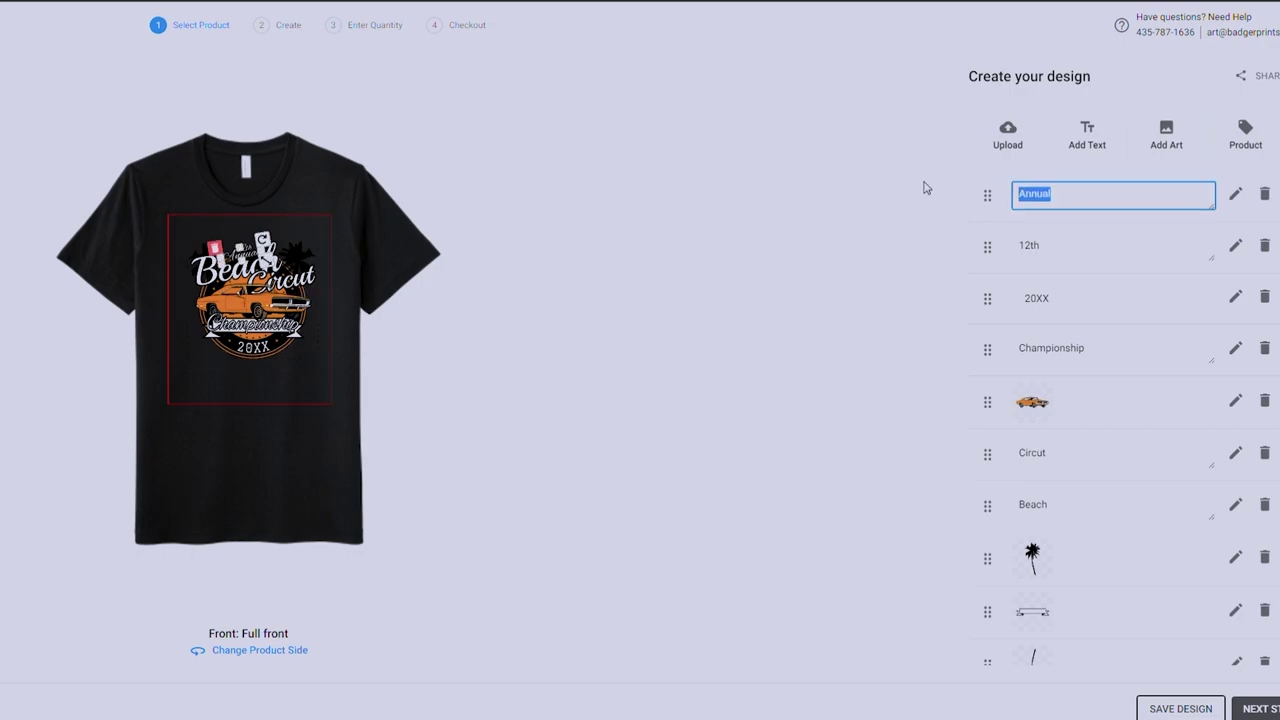
type("Fun")
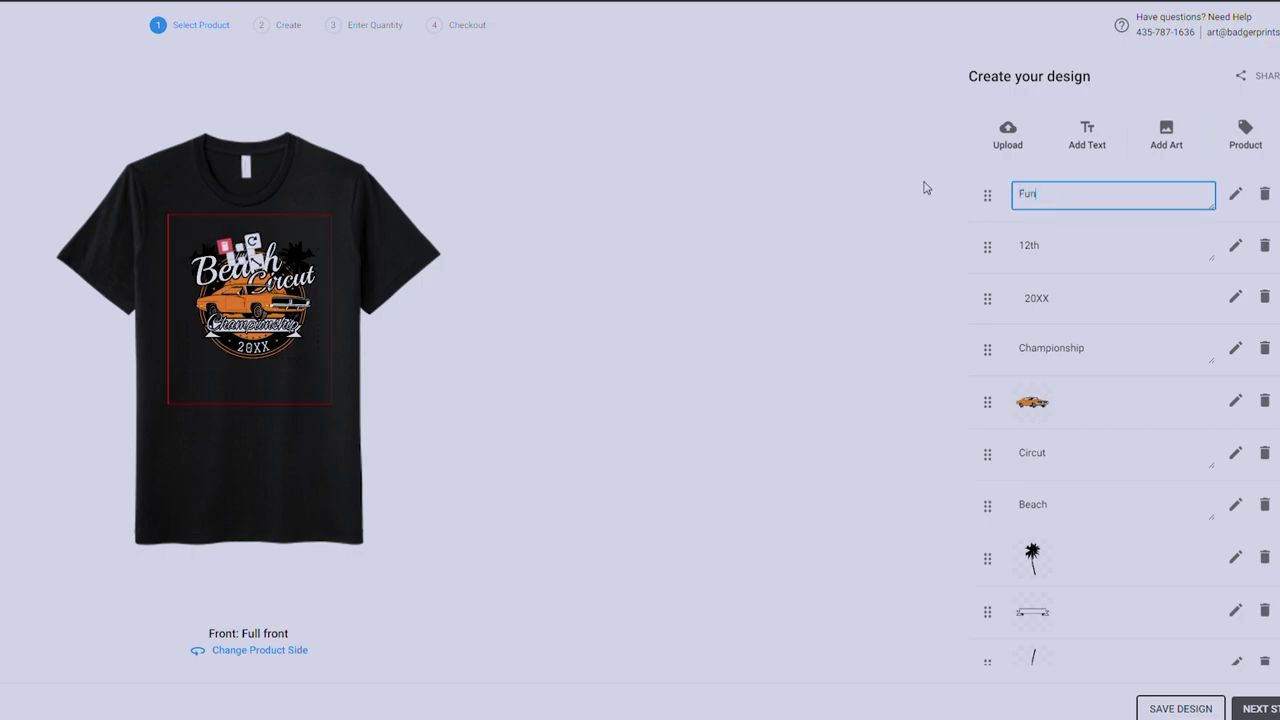
left_click(1037, 249)
double_click(1037, 249)
type("1")
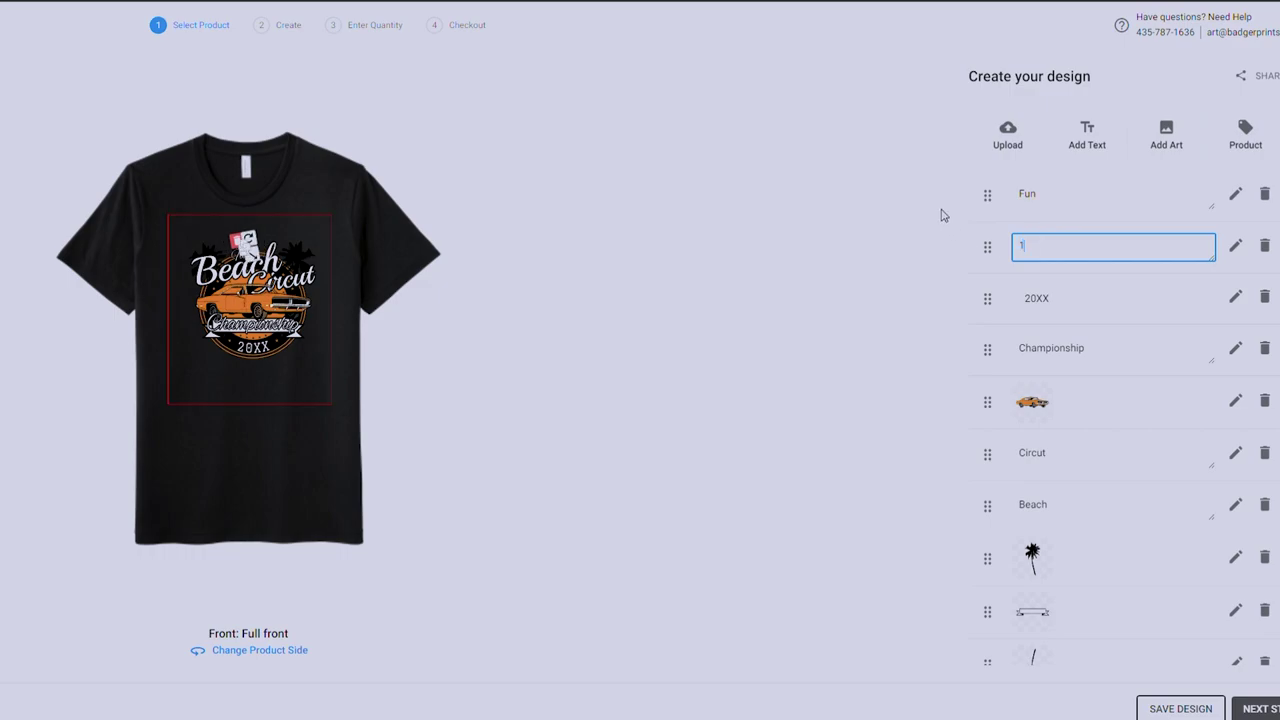
type("8th")
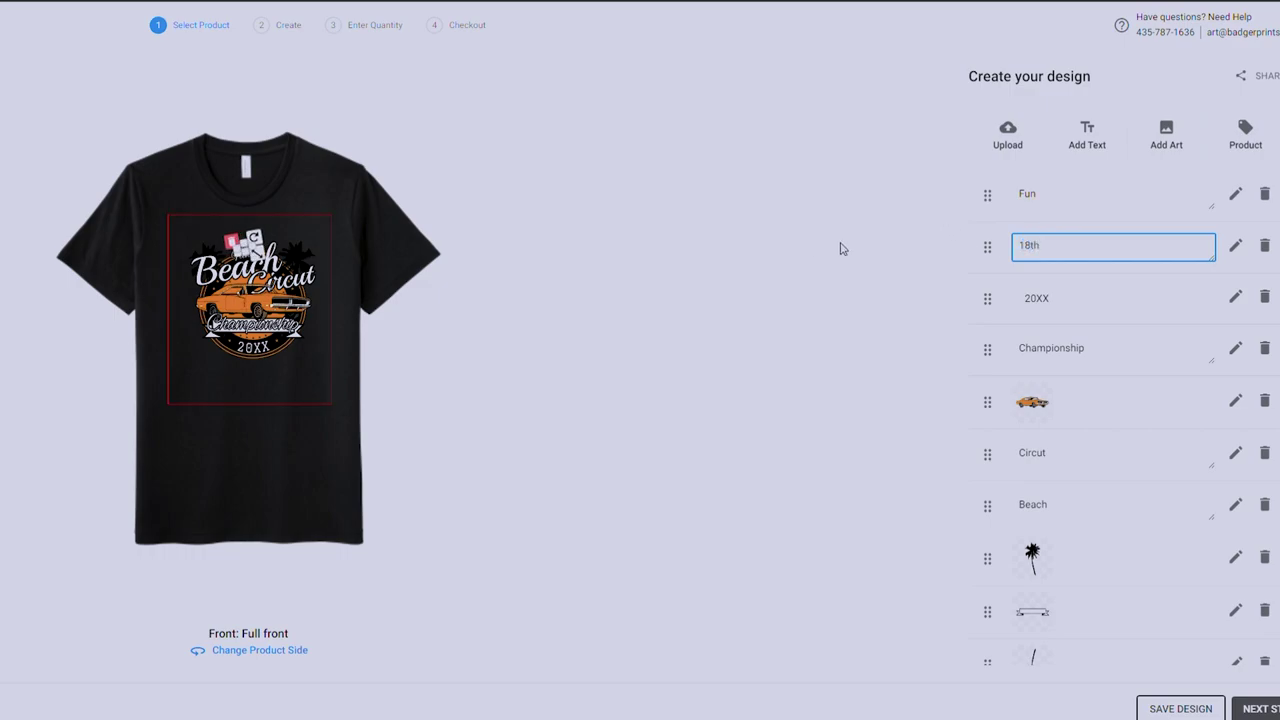
Nudge the badge circle, then select all layers and delete the whole design.
left_click(289, 385)
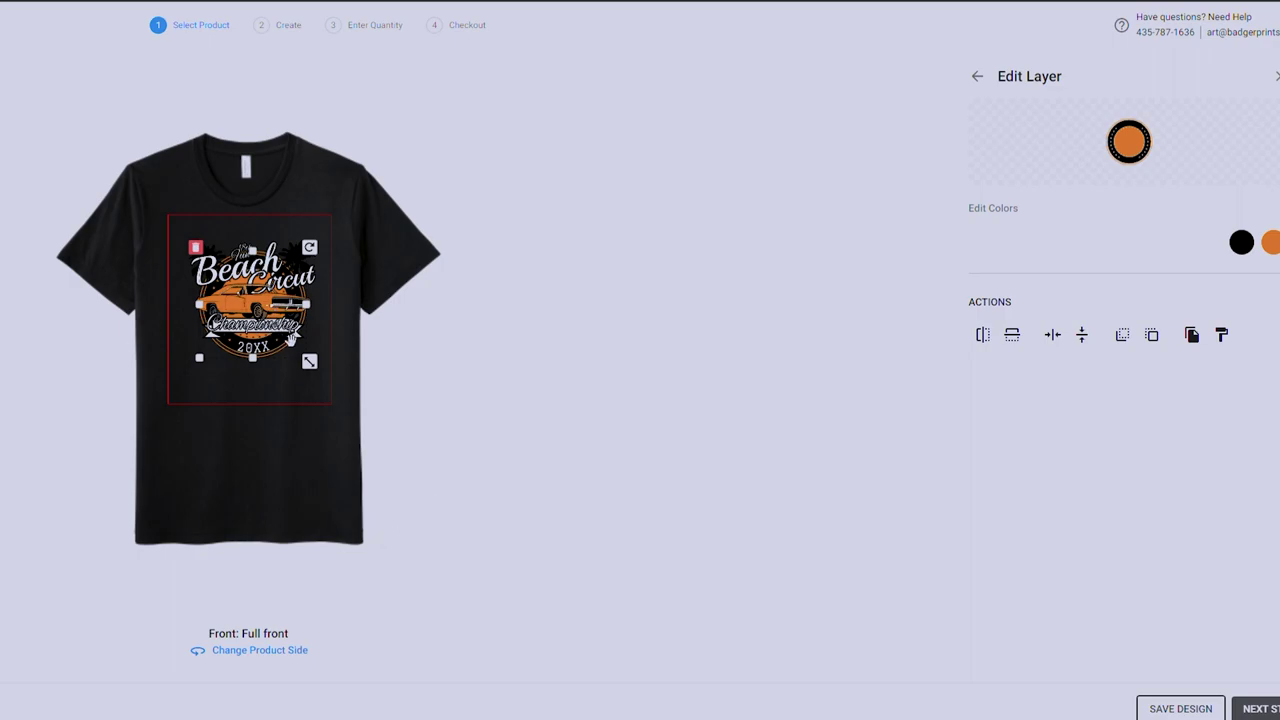
left_click_drag(290, 340, 329, 345)
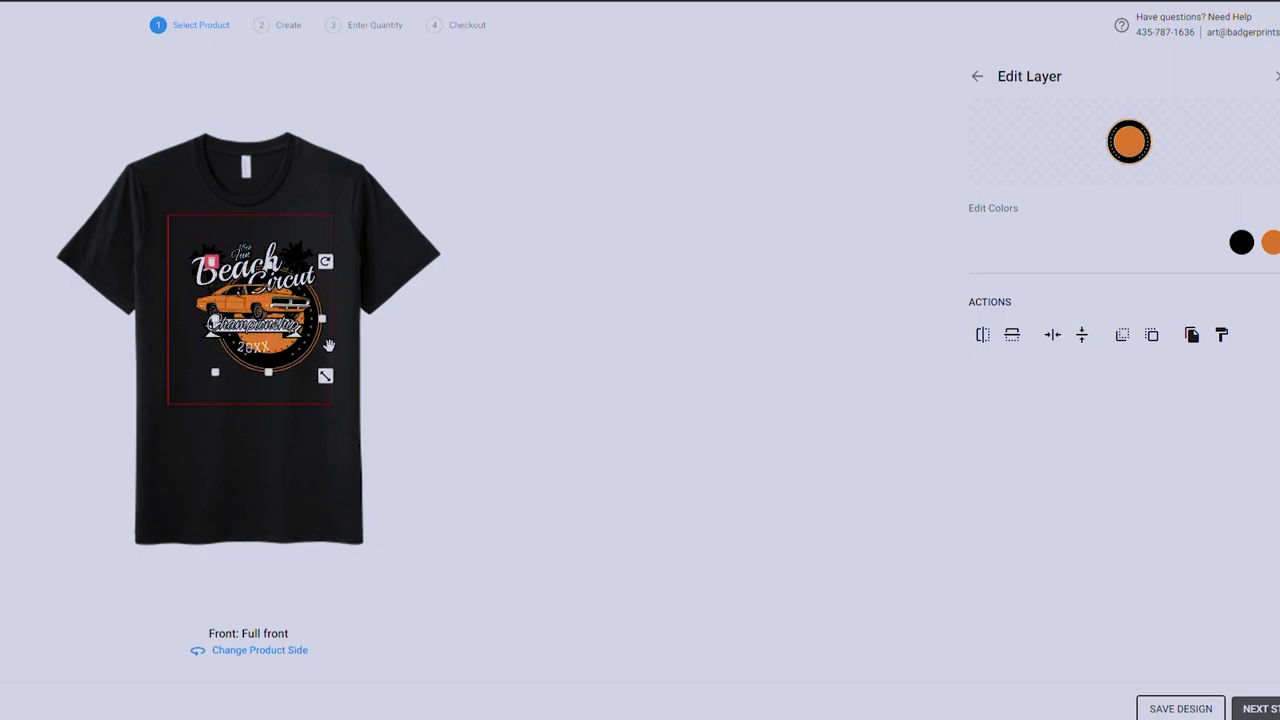
left_click(316, 412)
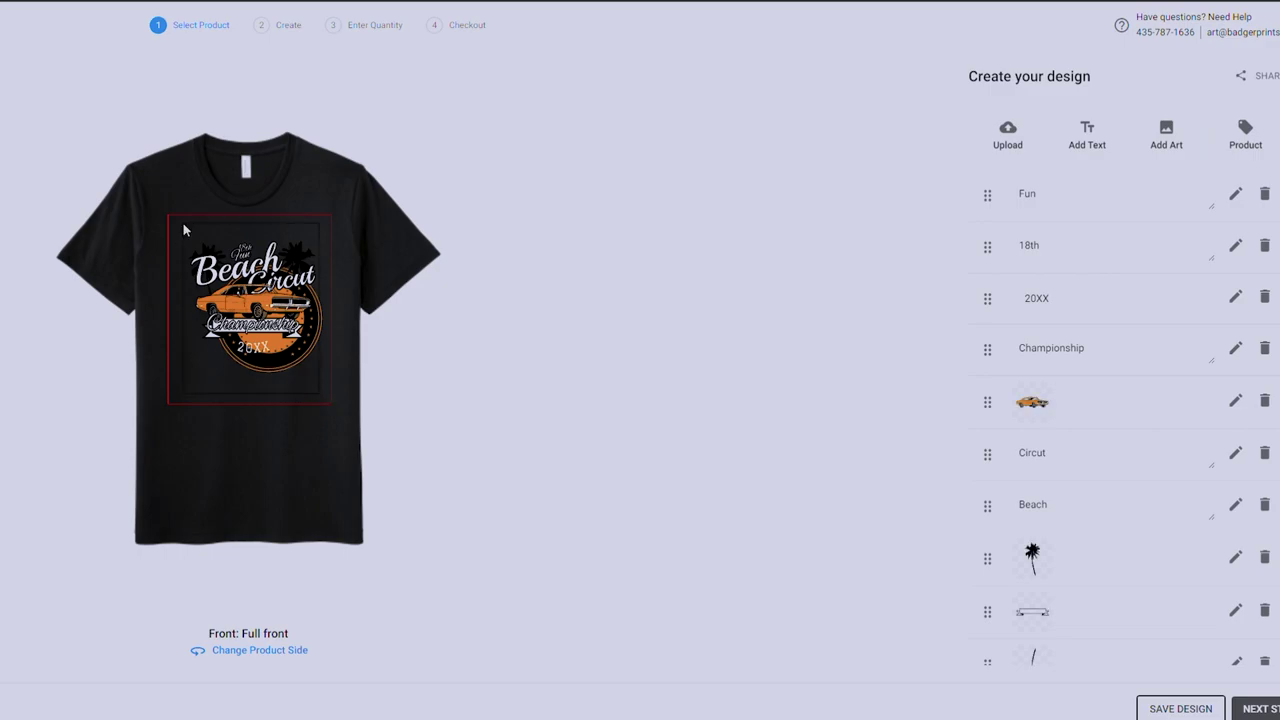
key("ctrl+a")
key("Delete")
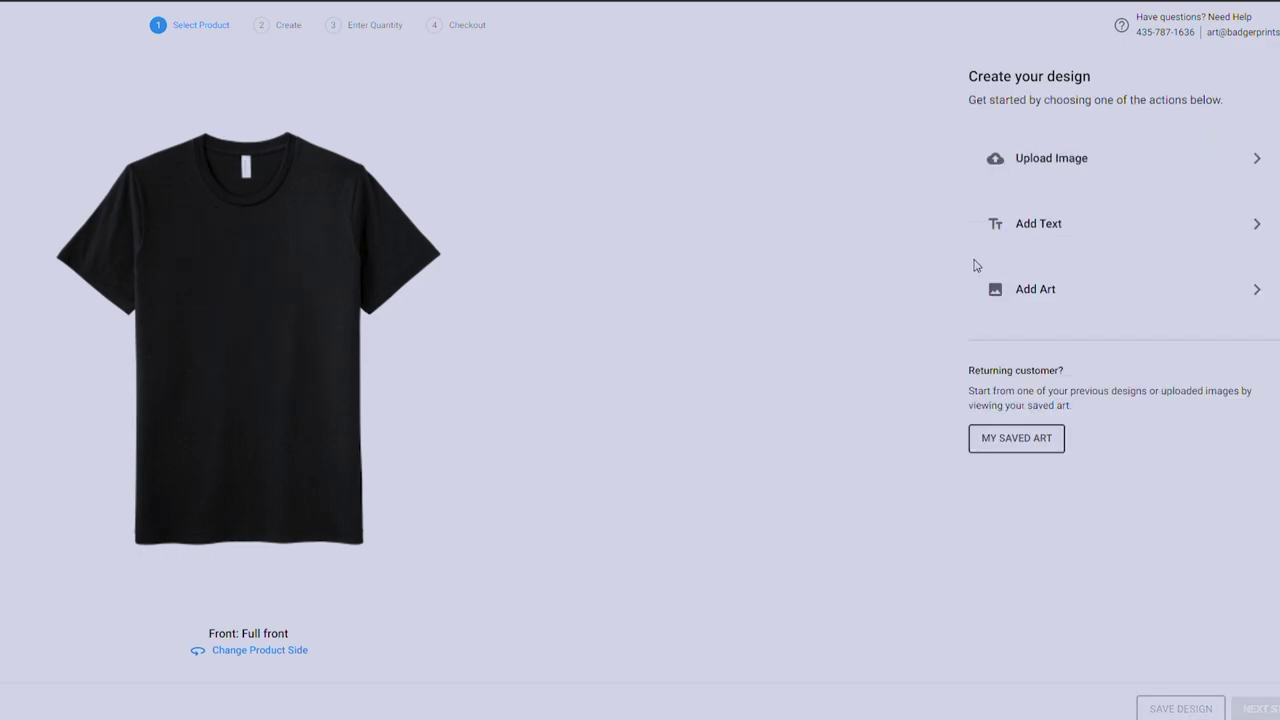
Add text near the collar reading 'Supadupa Construction & Flooring', with Flooring on a second line.
left_click(1065, 226)
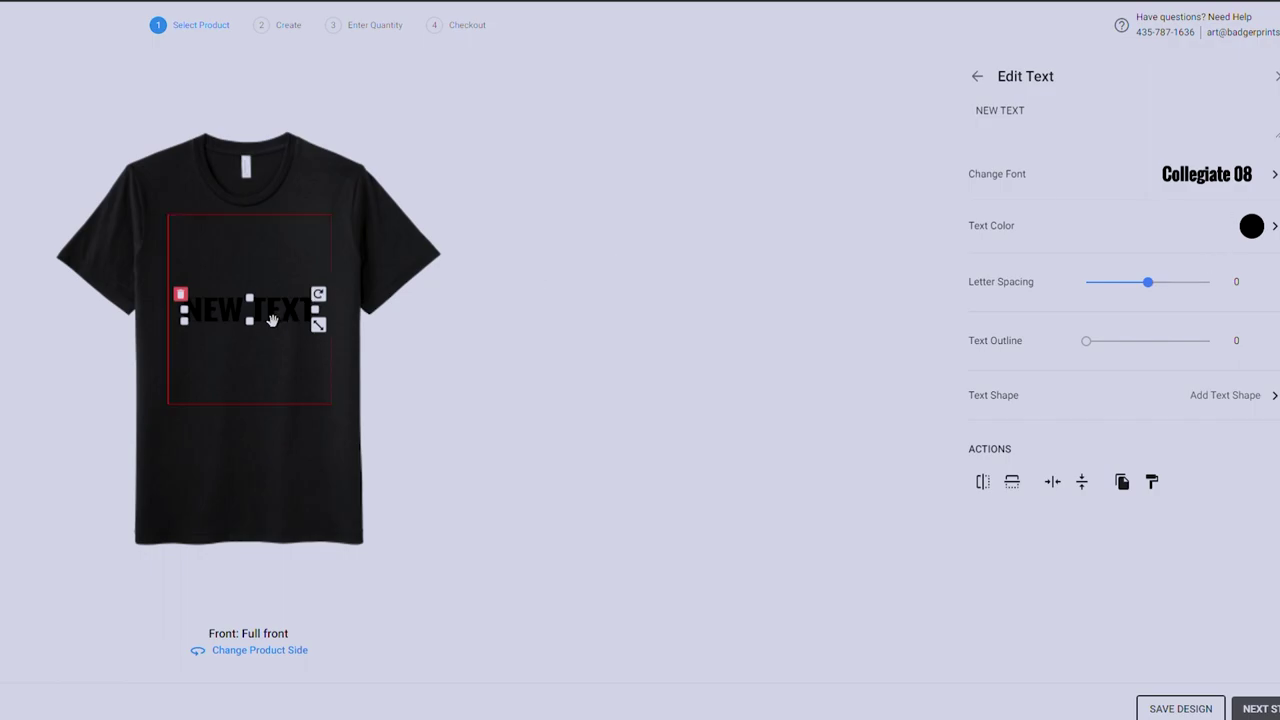
left_click_drag(272, 320, 274, 257)
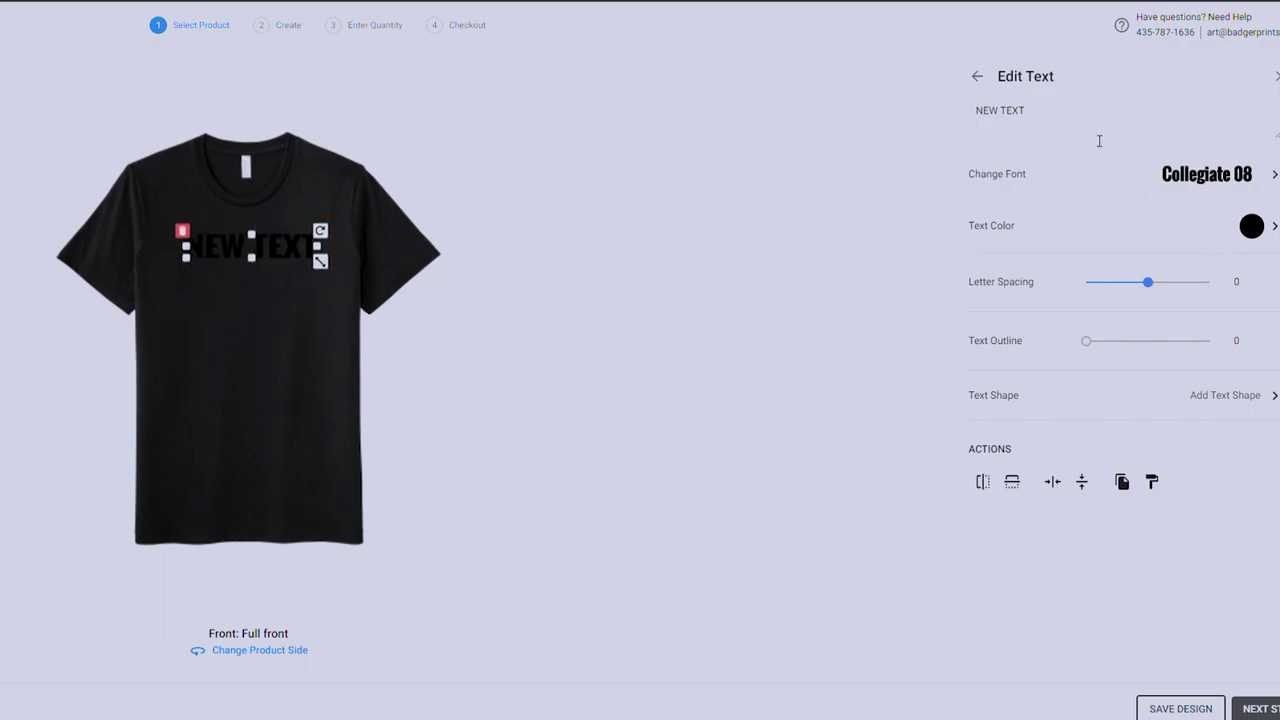
left_click_drag(1099, 138, 905, 103)
key("BackSpace")
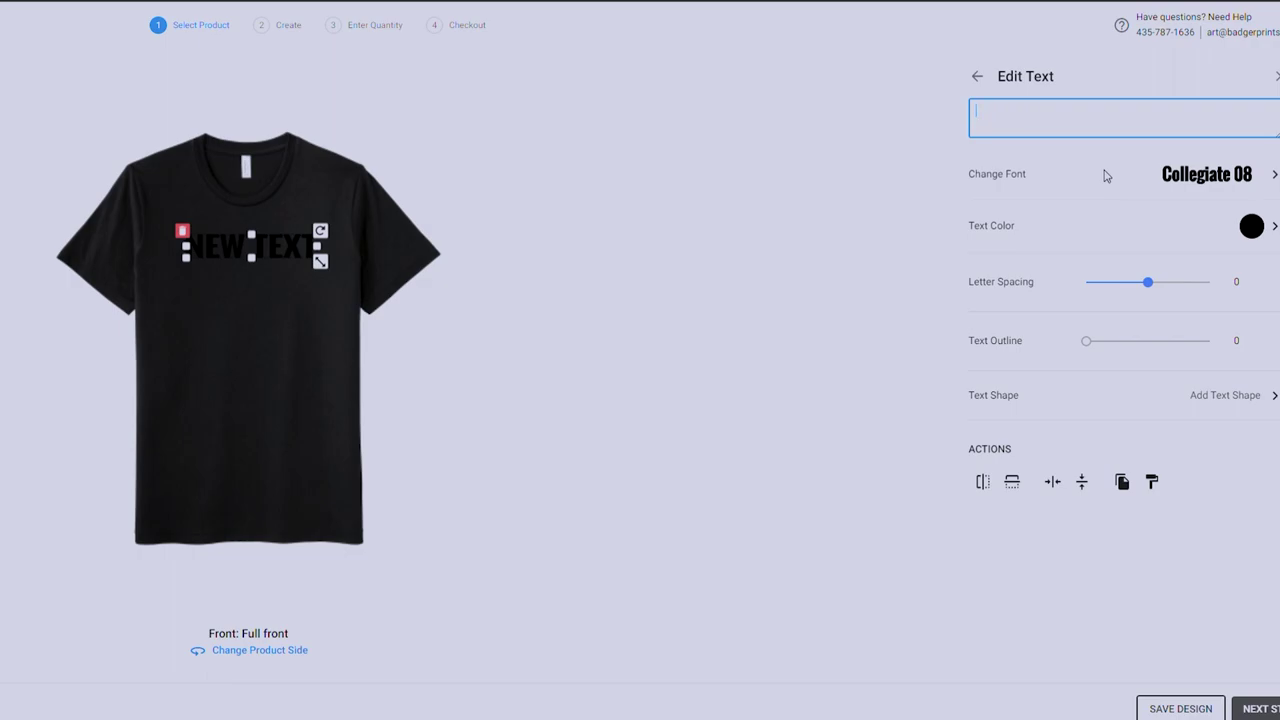
type("S")
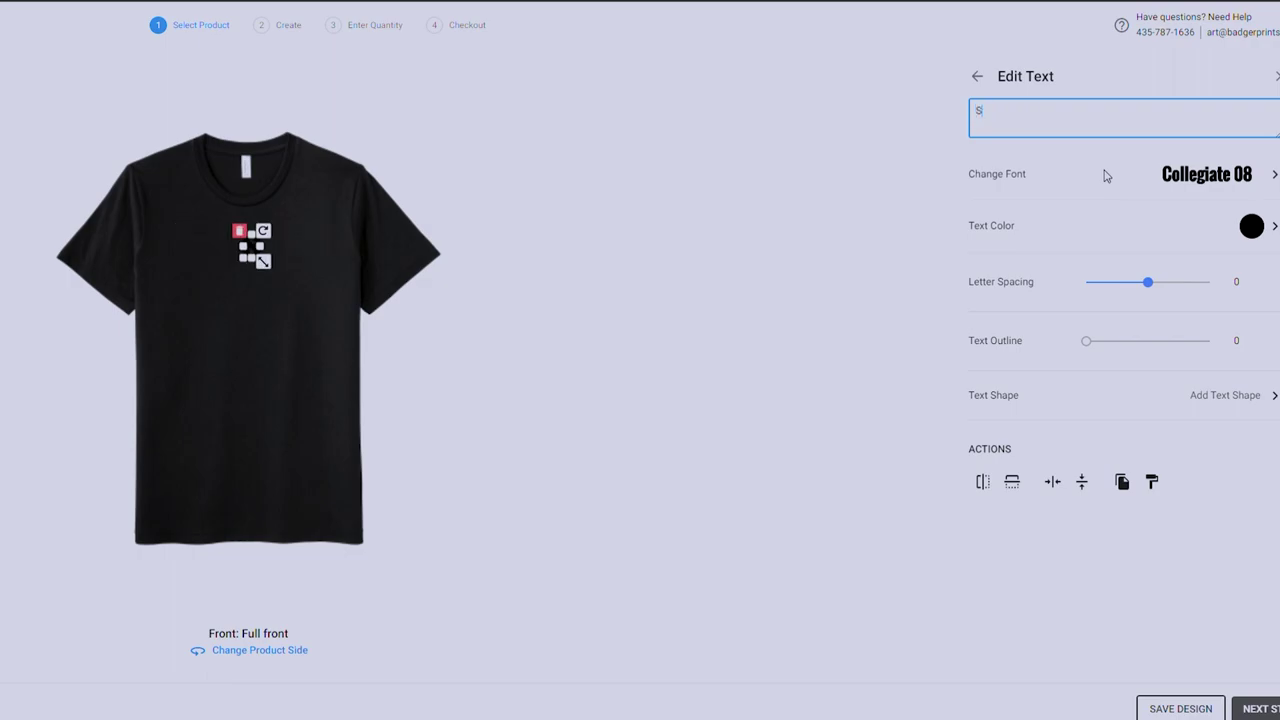
type("upadupa")
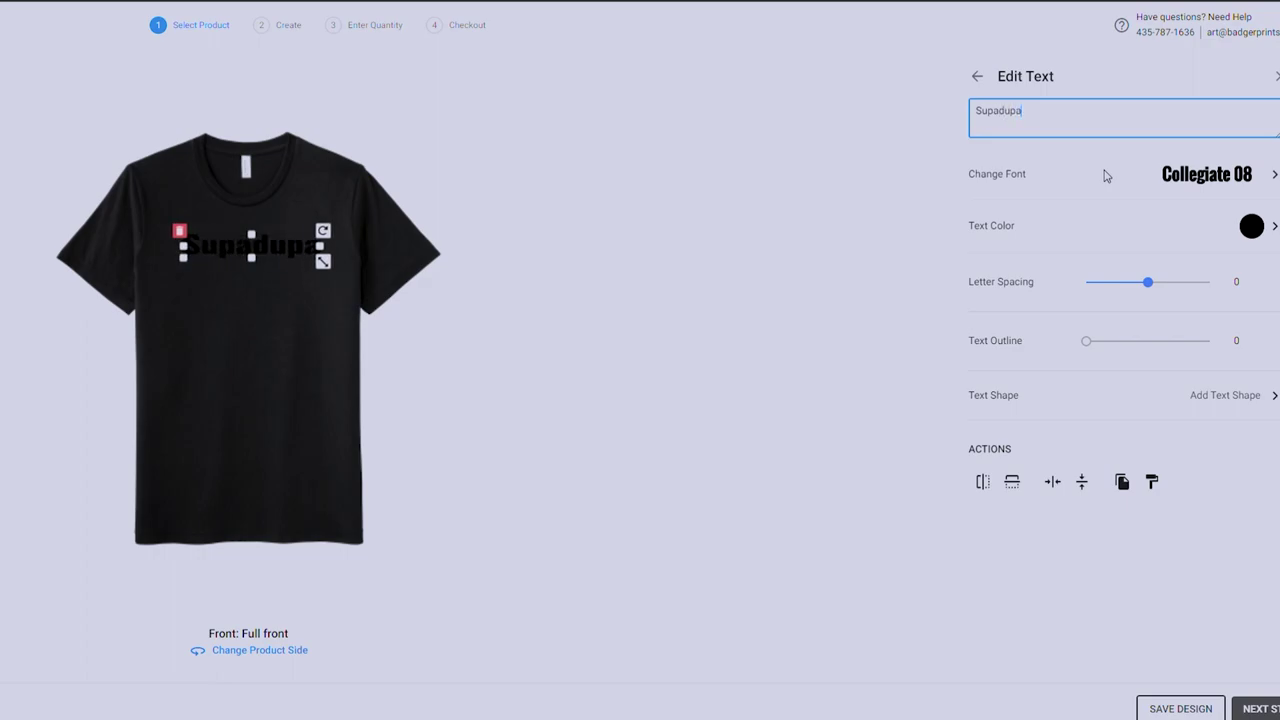
type(" Construct")
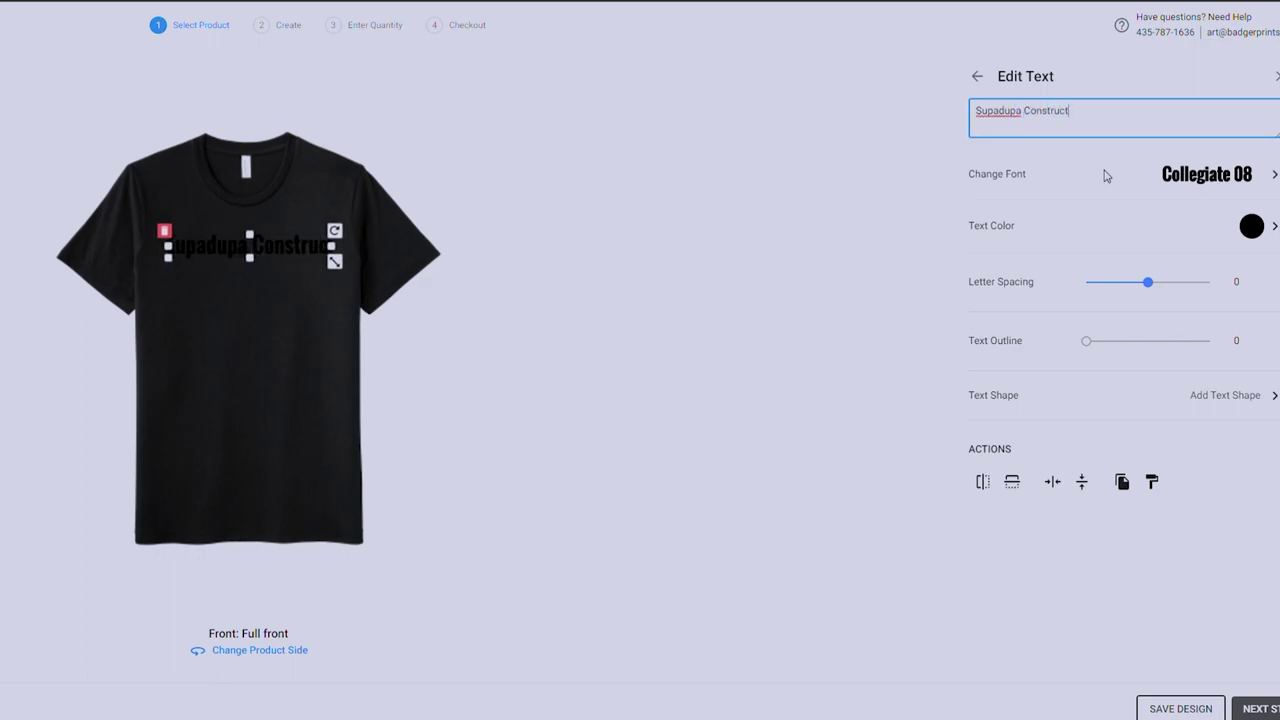
type("ion & Flooring")
key("BackSpace")
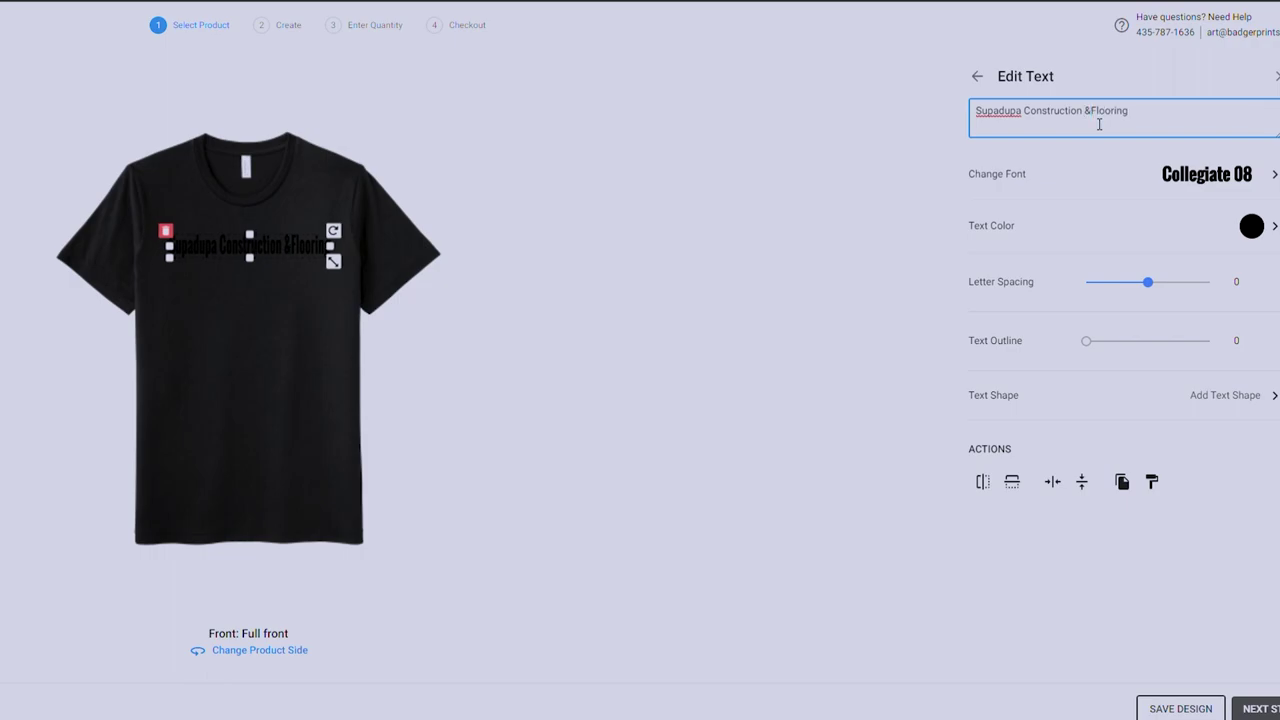
key("Return")
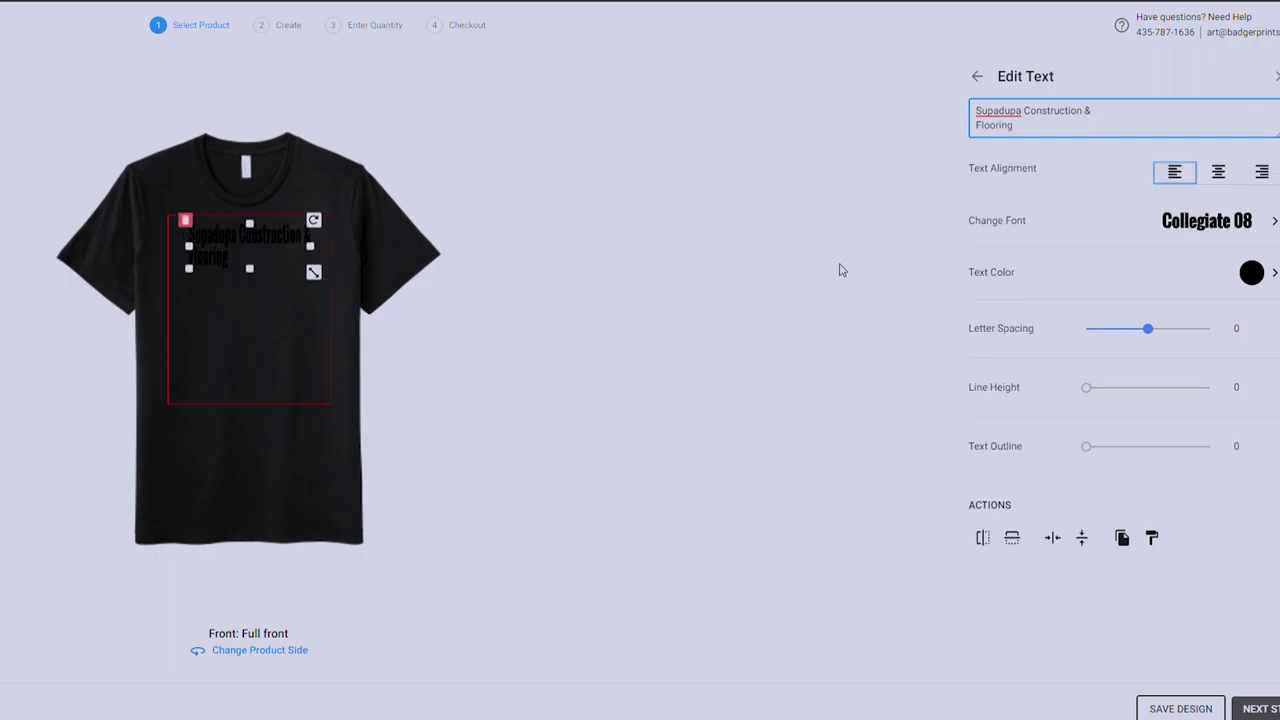
left_click(1215, 221)
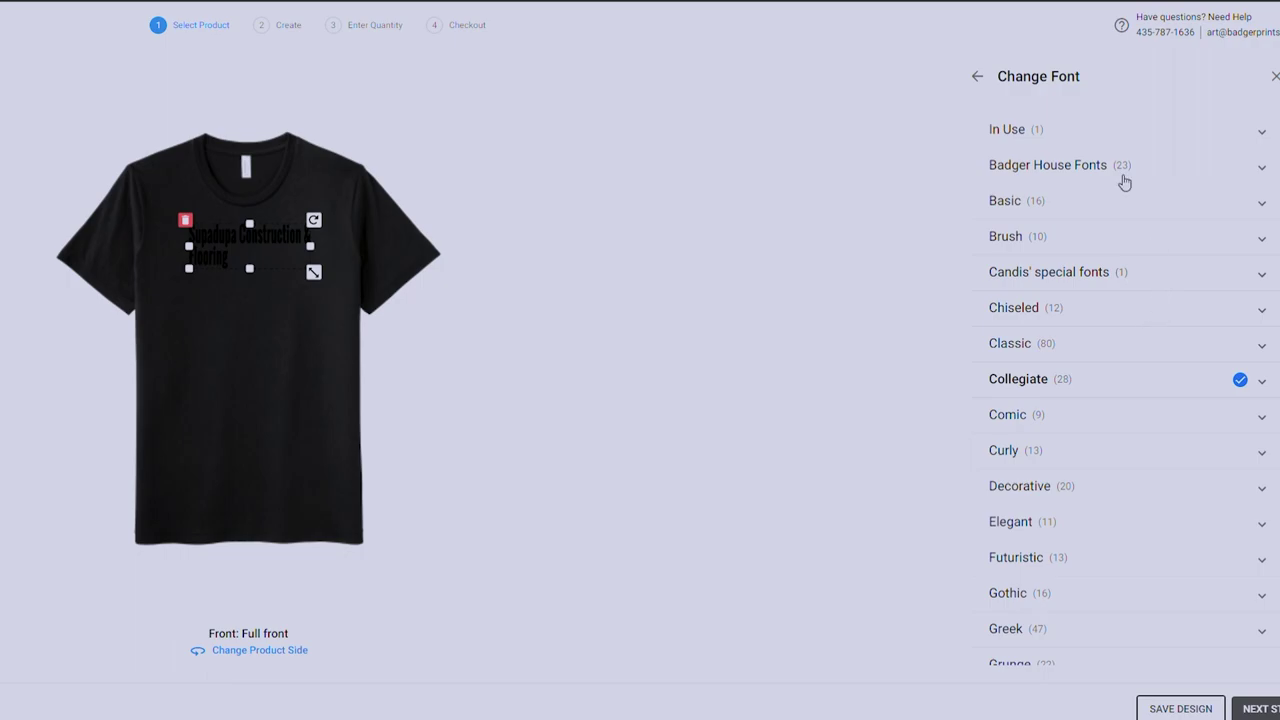
Try the Badger House fonts Montserrat Thin and then Chewer on the Supadupa text.
scroll(1140, 395, "down", 4)
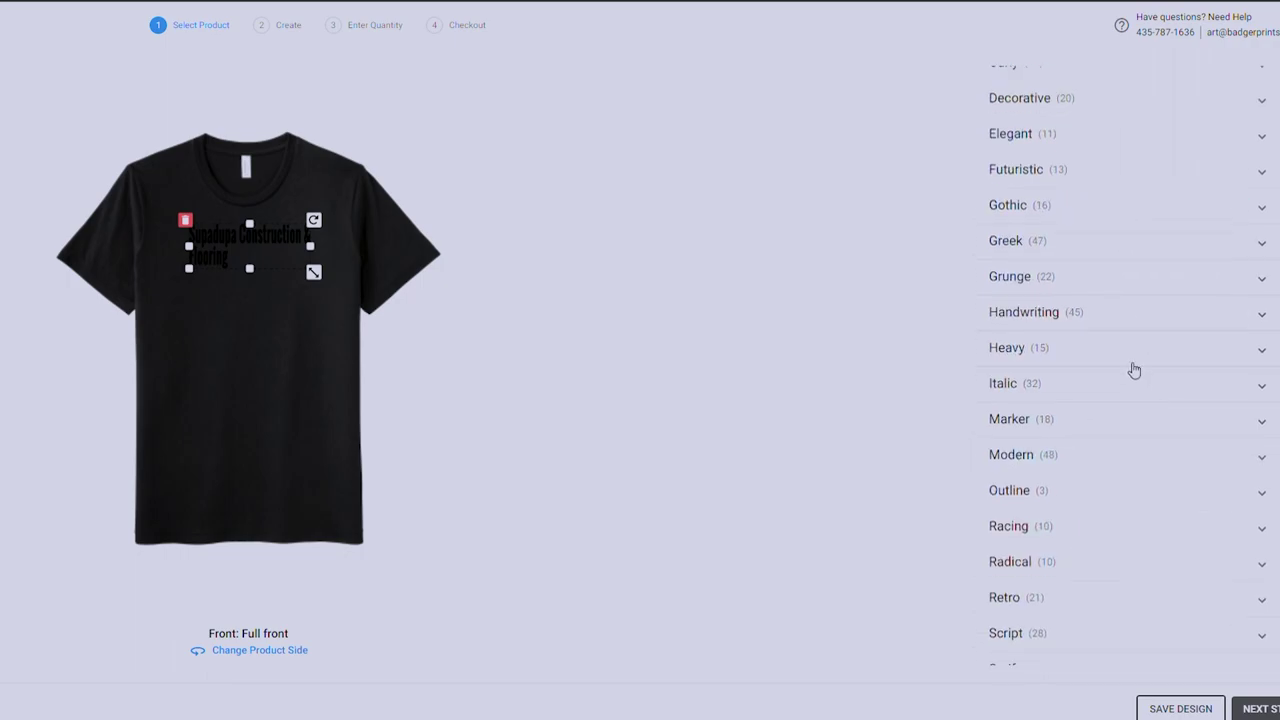
scroll(1131, 370, "up", 4)
scroll(1168, 403, "down", 2)
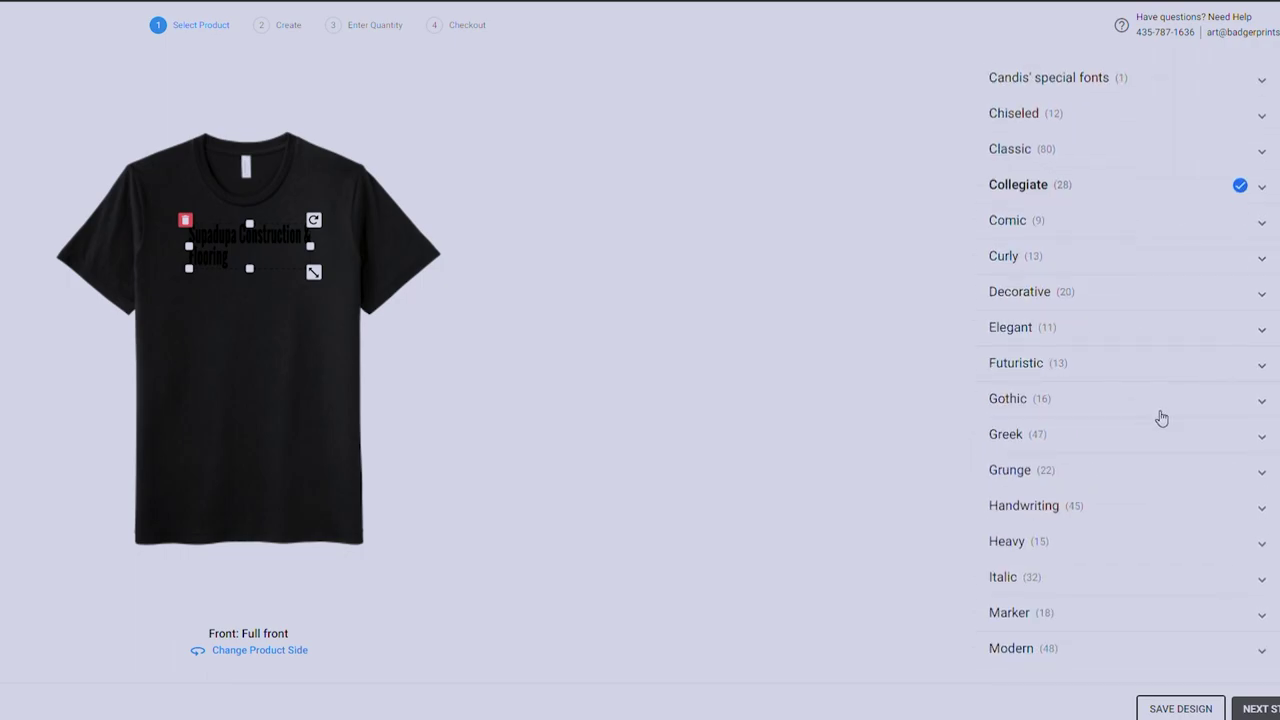
scroll(1137, 429, "down", 2)
scroll(1117, 540, "down", 2)
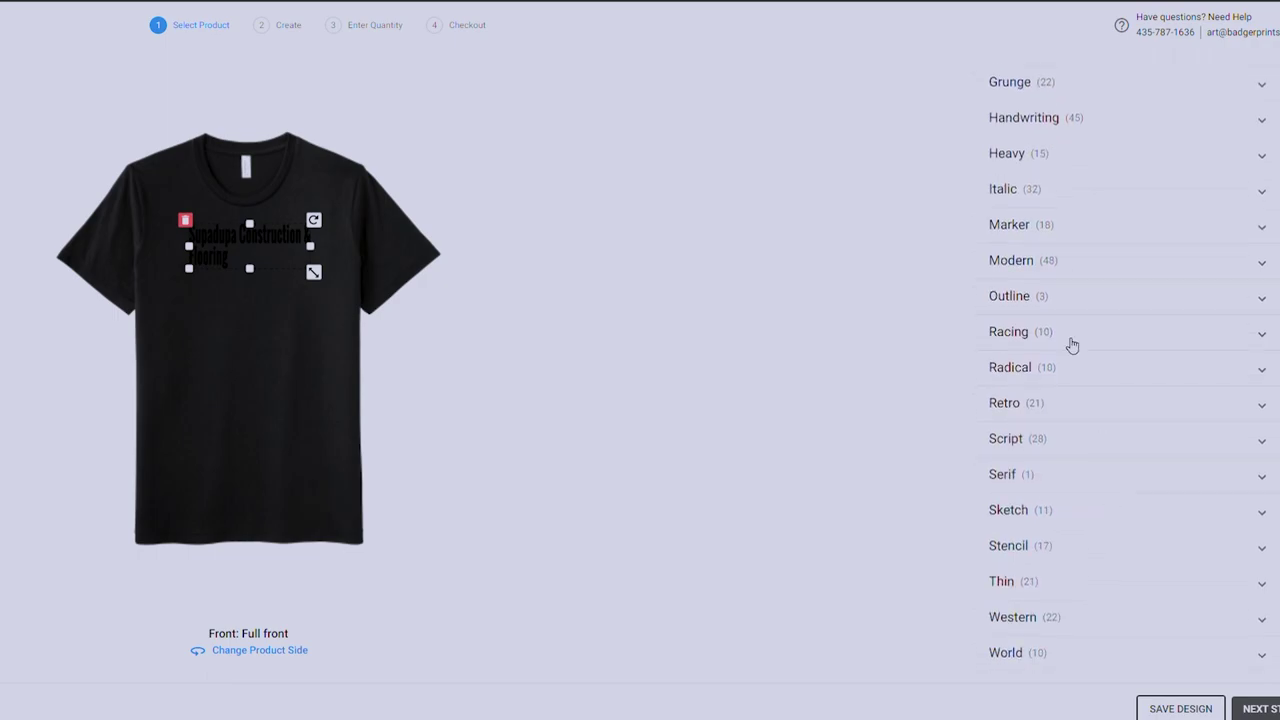
scroll(1069, 343, "up", 6)
left_click(1133, 180)
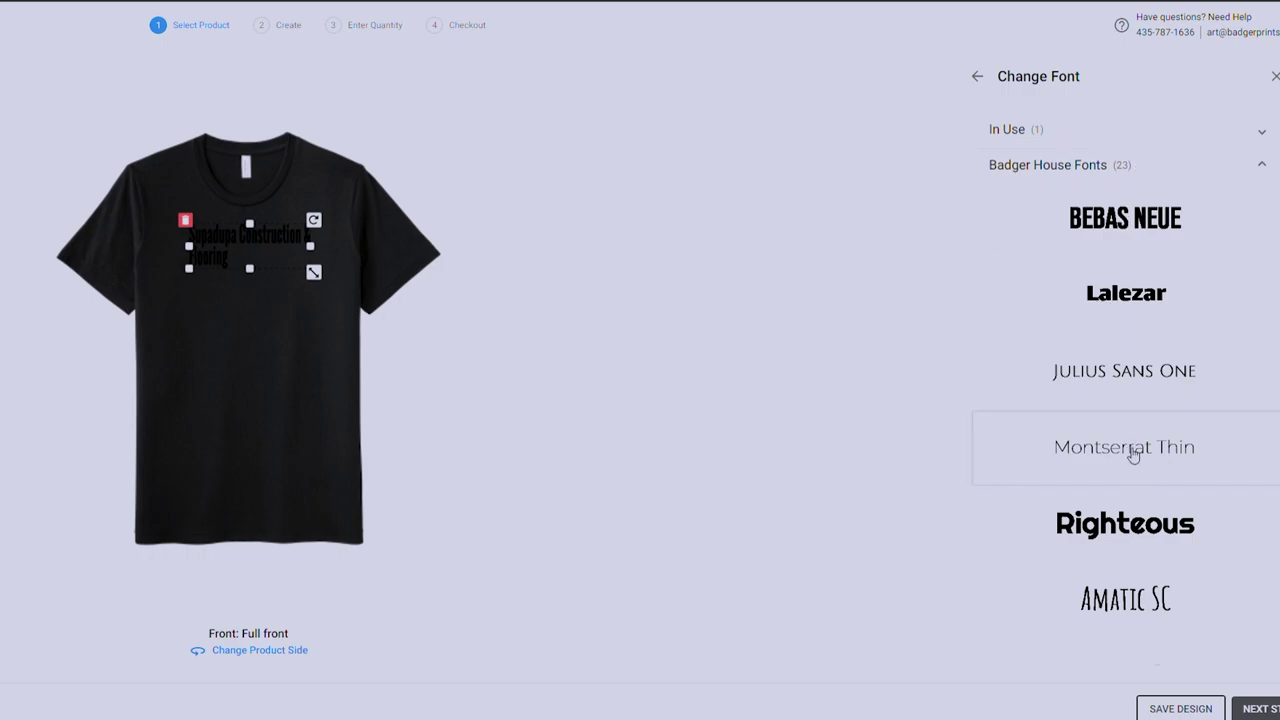
left_click(1133, 452)
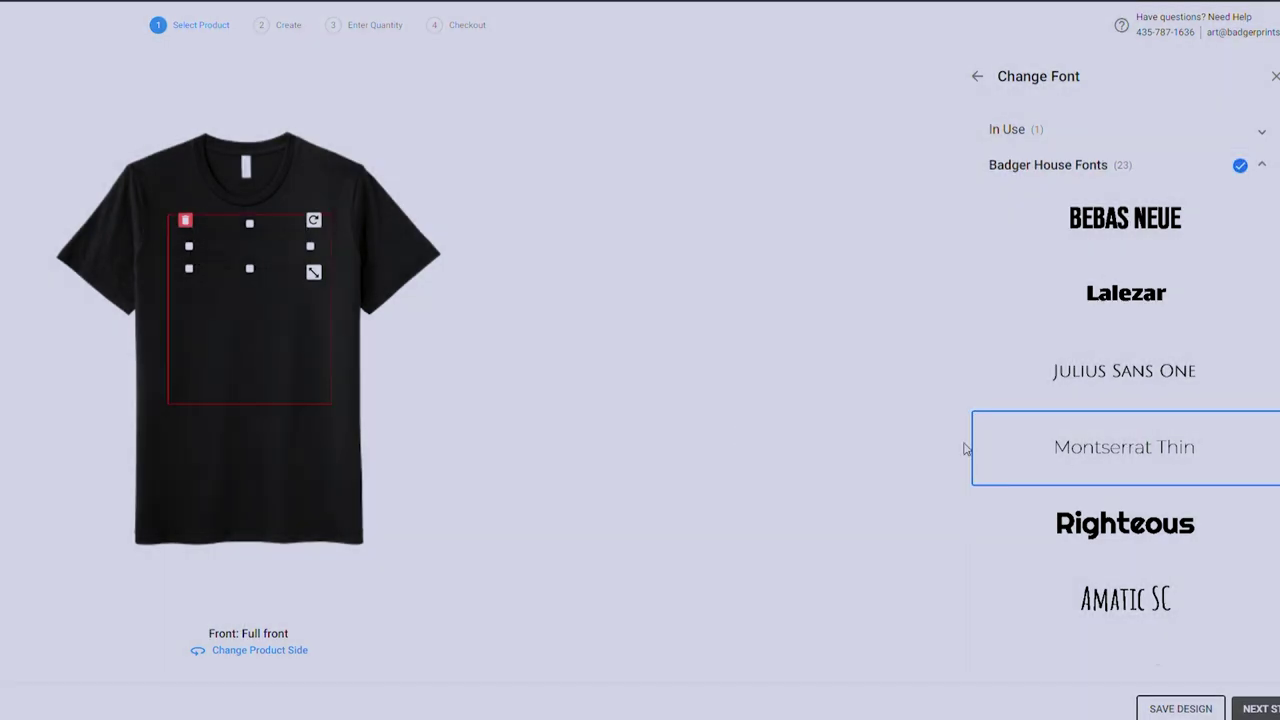
scroll(1000, 440, "down", 6)
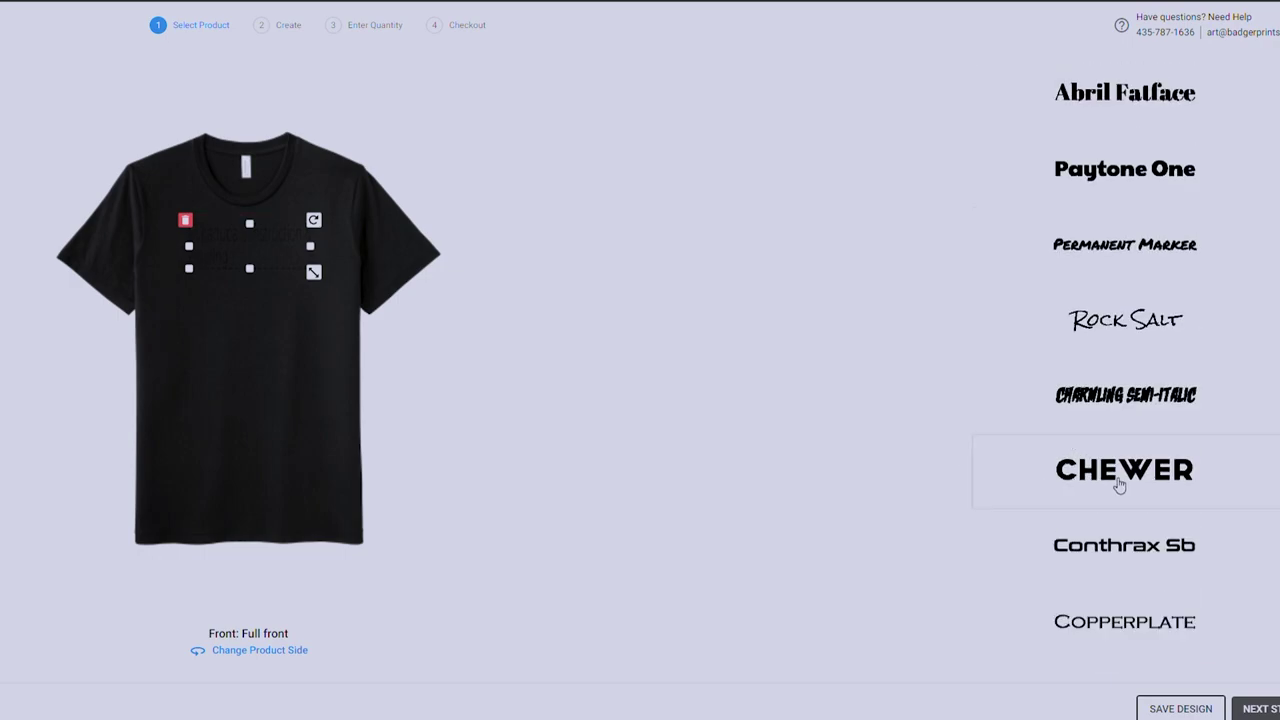
left_click(1119, 485)
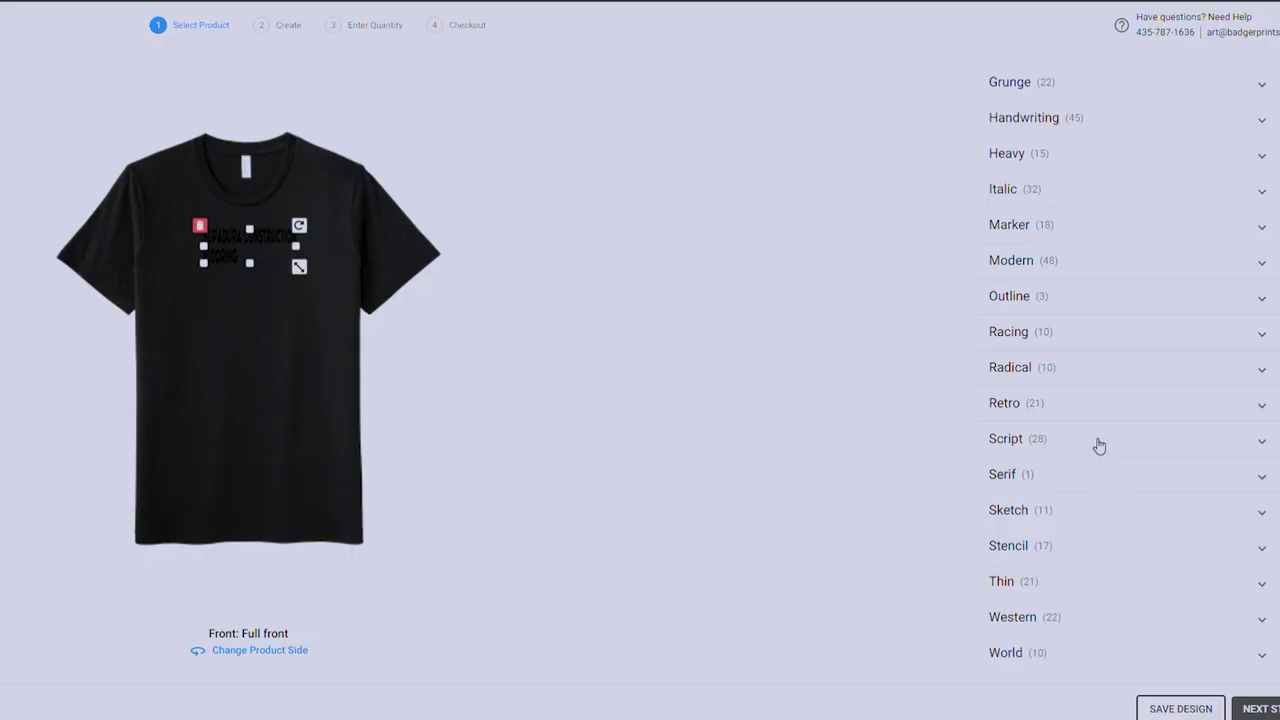
Switch the Supadupa text to the Impact font.
scroll(1105, 450, "up", 6)
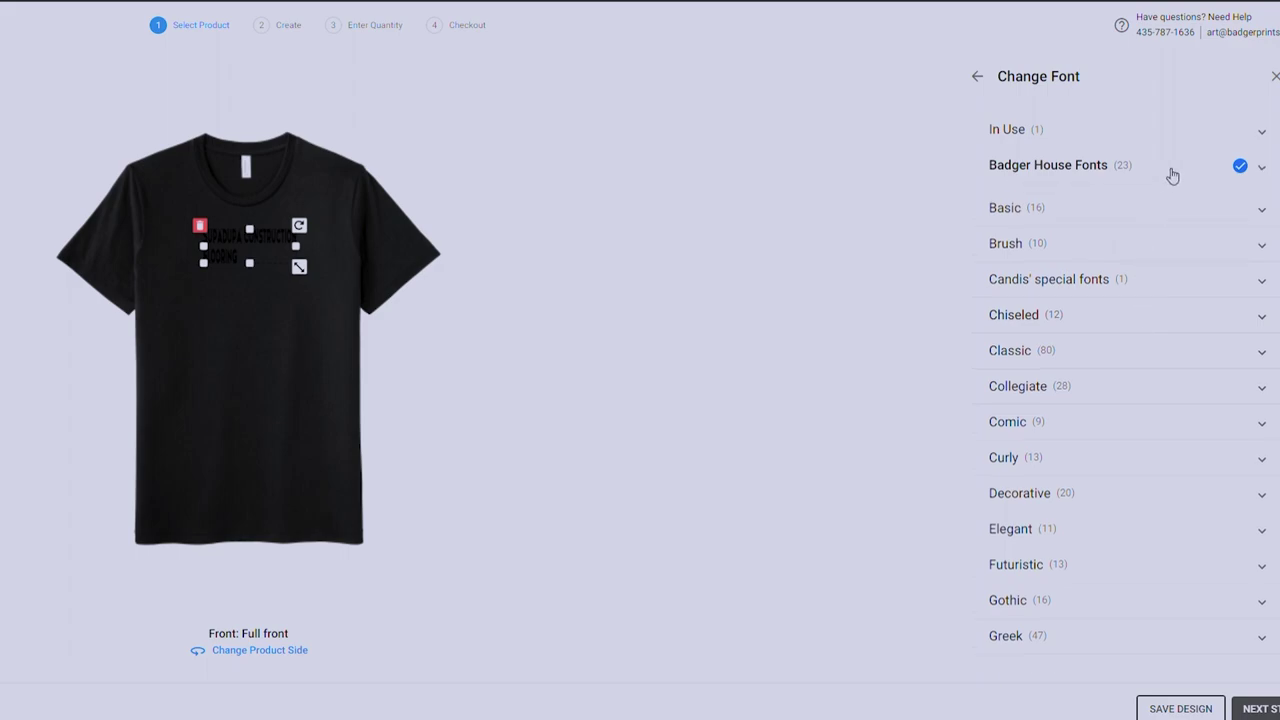
left_click(1154, 171)
scroll(1196, 478, "down", 2)
scroll(1190, 480, "down", 8)
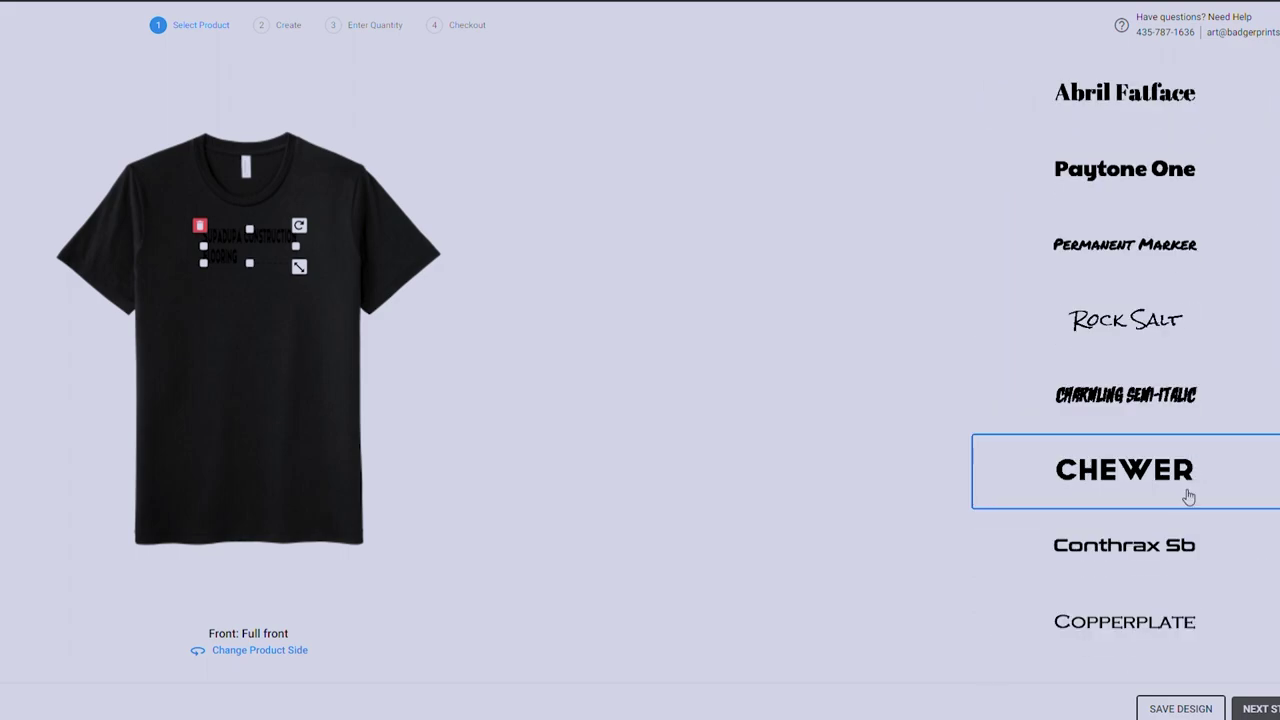
left_click(1165, 482)
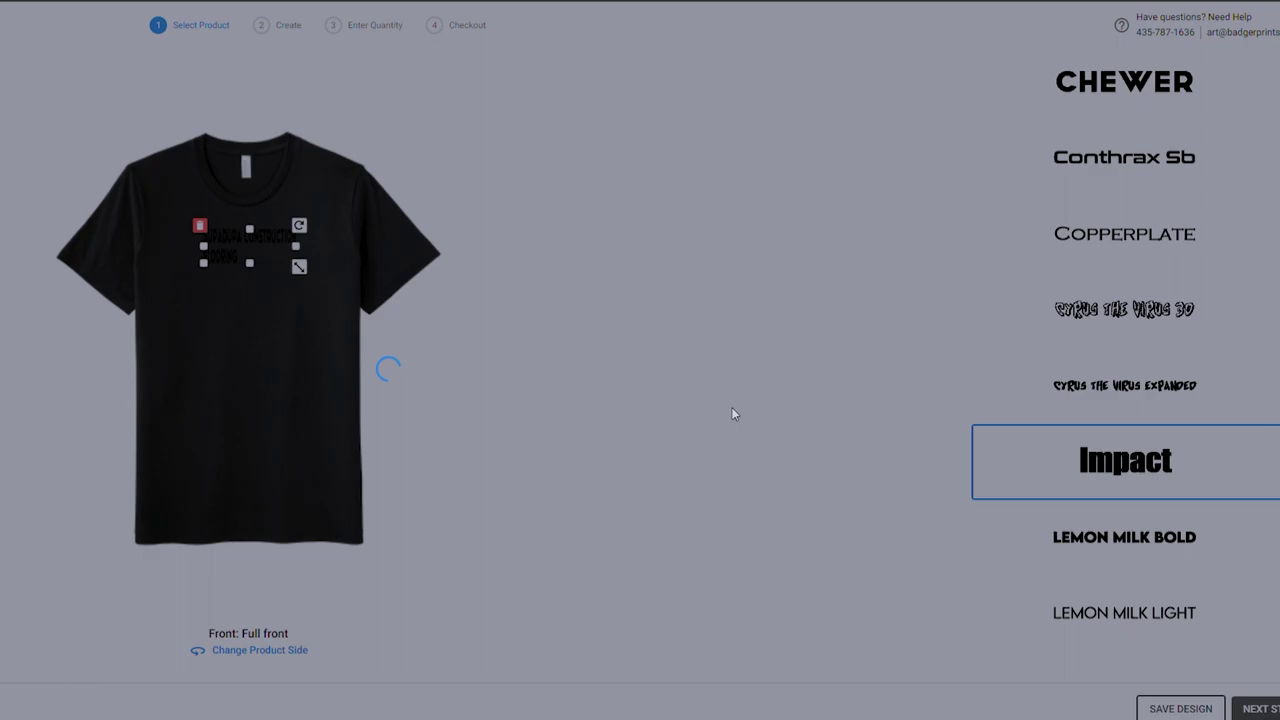
Move and enlarge the Supadupa text across the print area, then delete it.
left_click(327, 284)
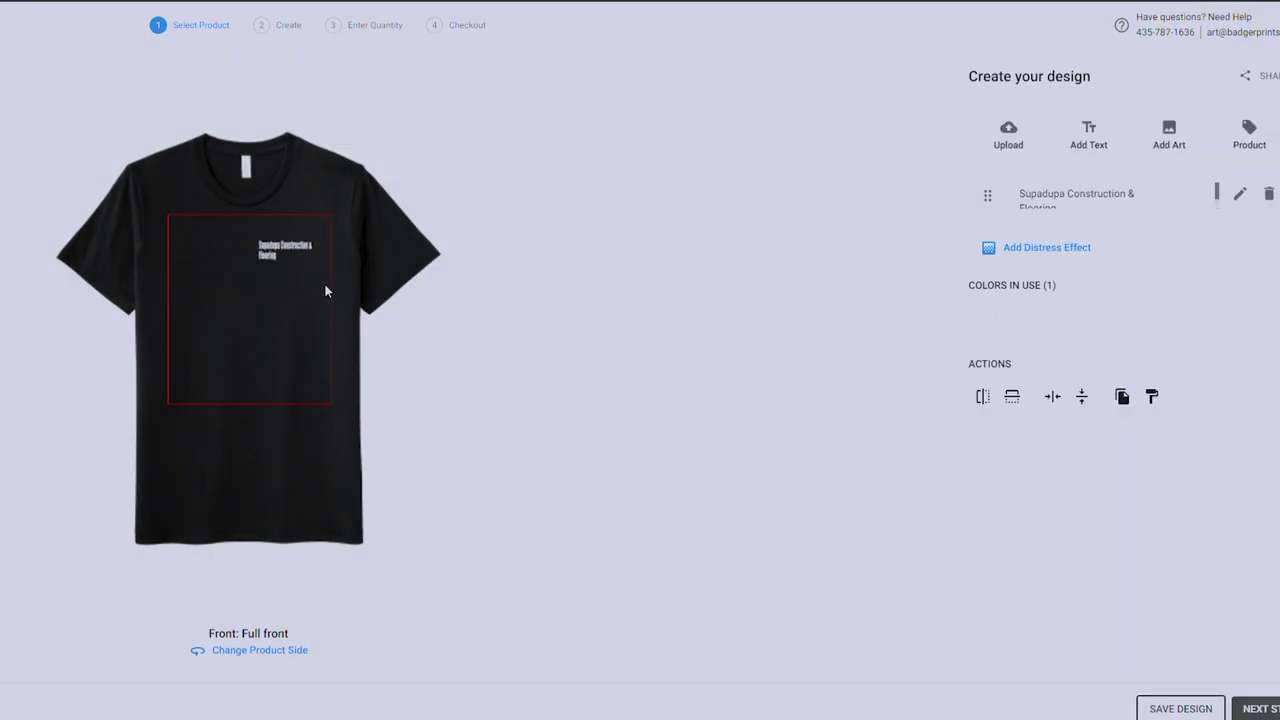
left_click(296, 250)
left_click_drag(296, 250, 315, 240)
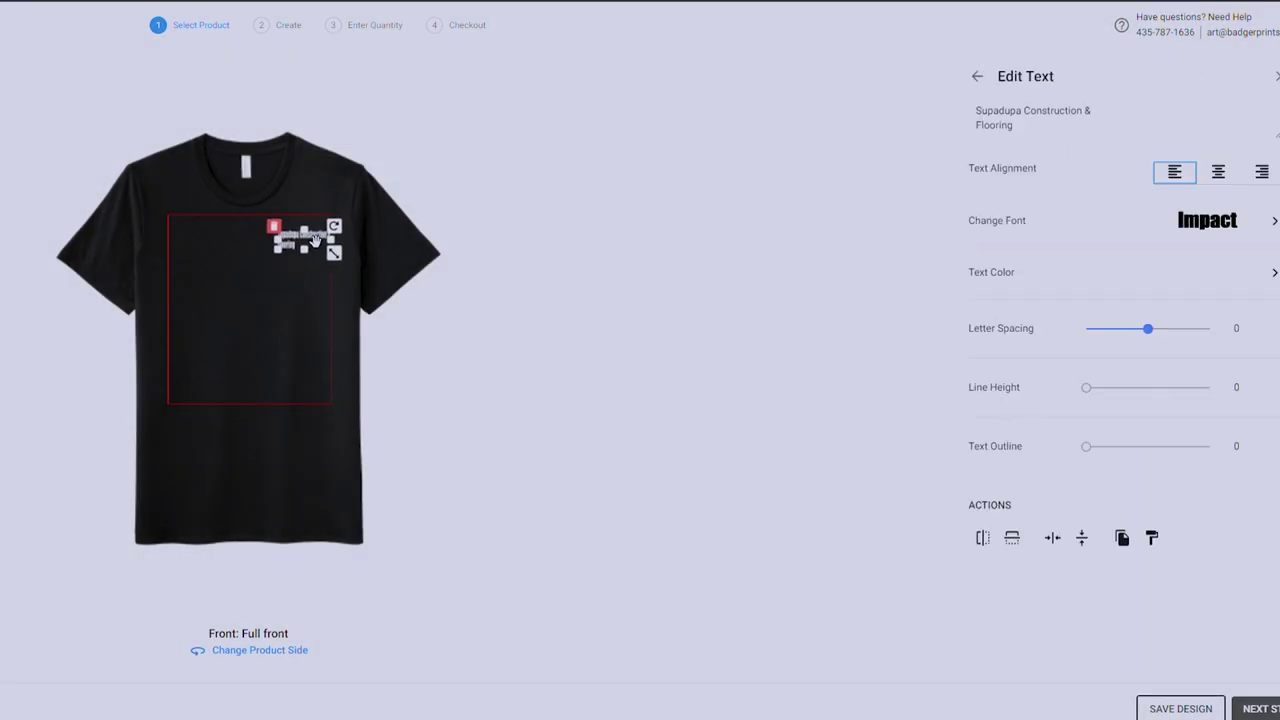
left_click(416, 282)
left_click(307, 240)
left_click_drag(342, 269, 563, 403)
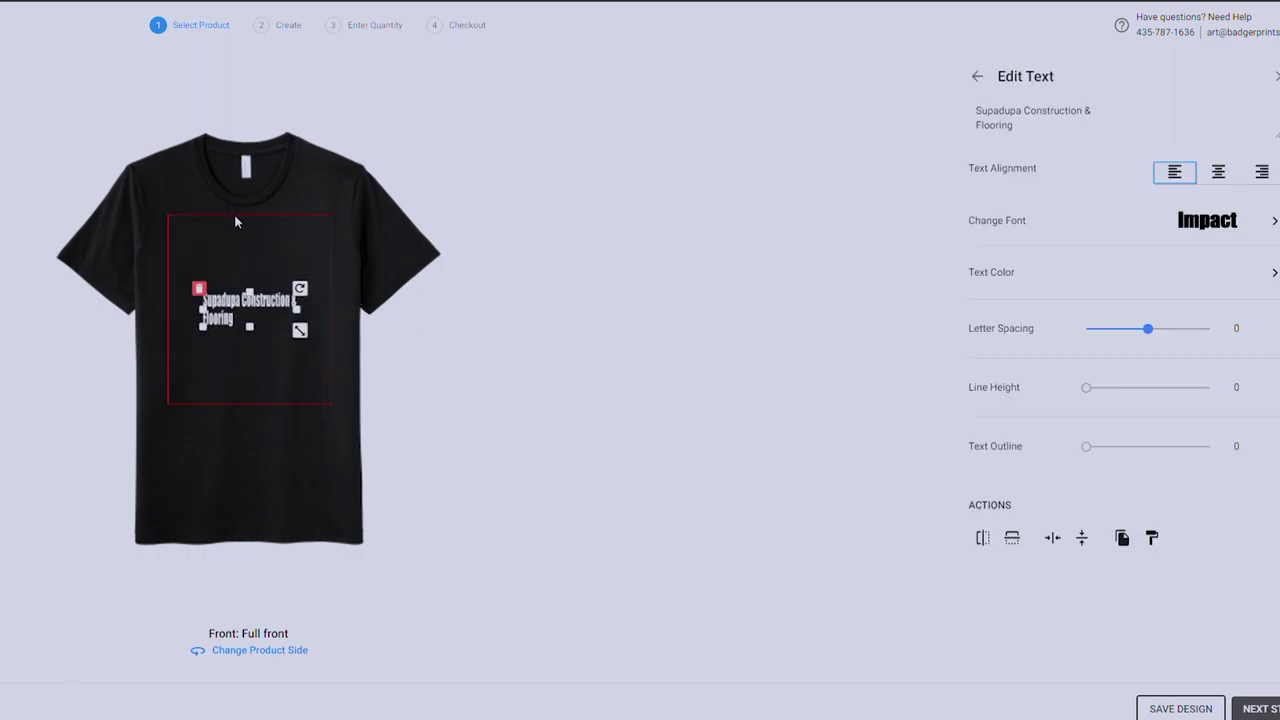
left_click(190, 284)
key("Delete")
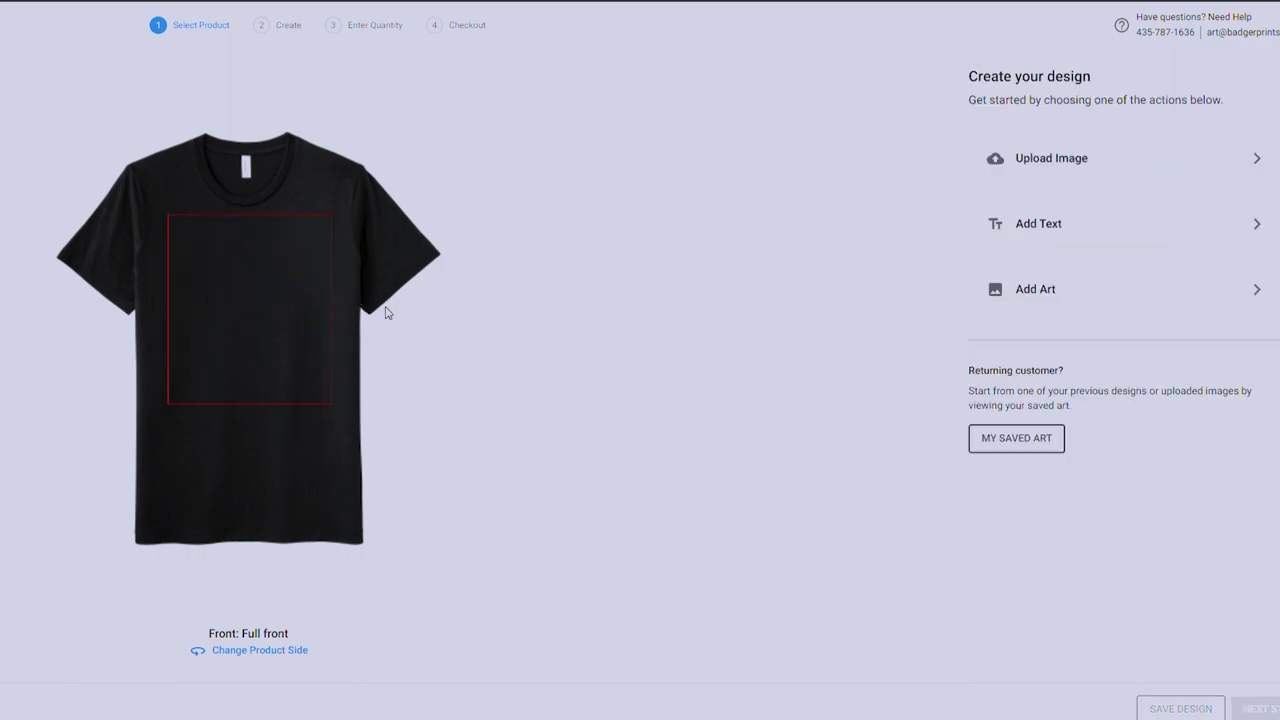
Add a NEW TEXT object, style it in Curly 01, then delete it.
left_click(1131, 228)
left_click(1235, 176)
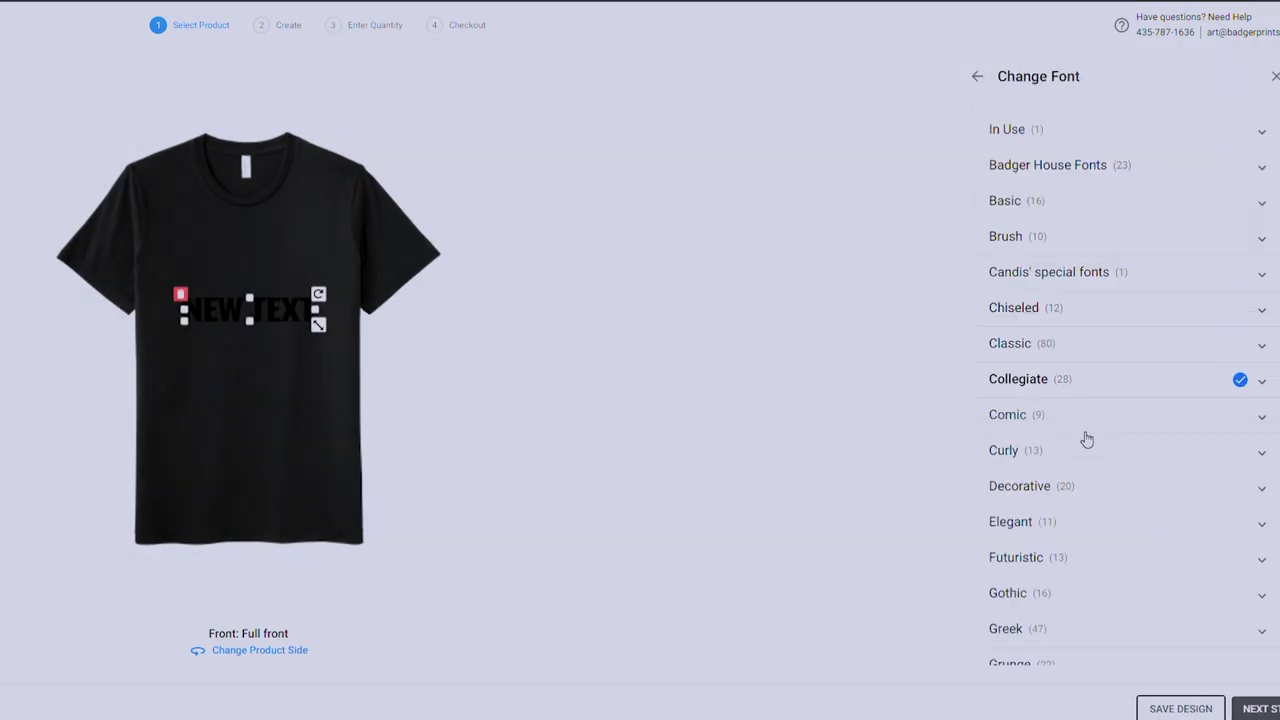
left_click(1092, 449)
left_click(1126, 503)
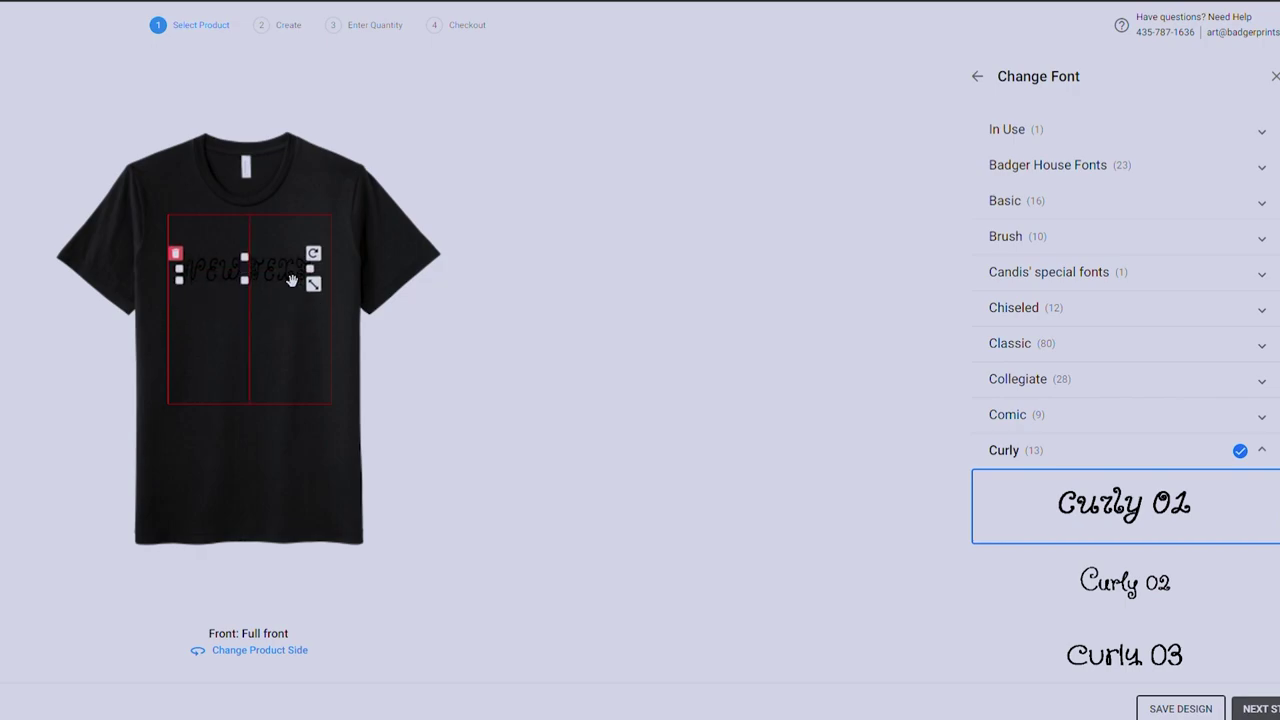
left_click(295, 311)
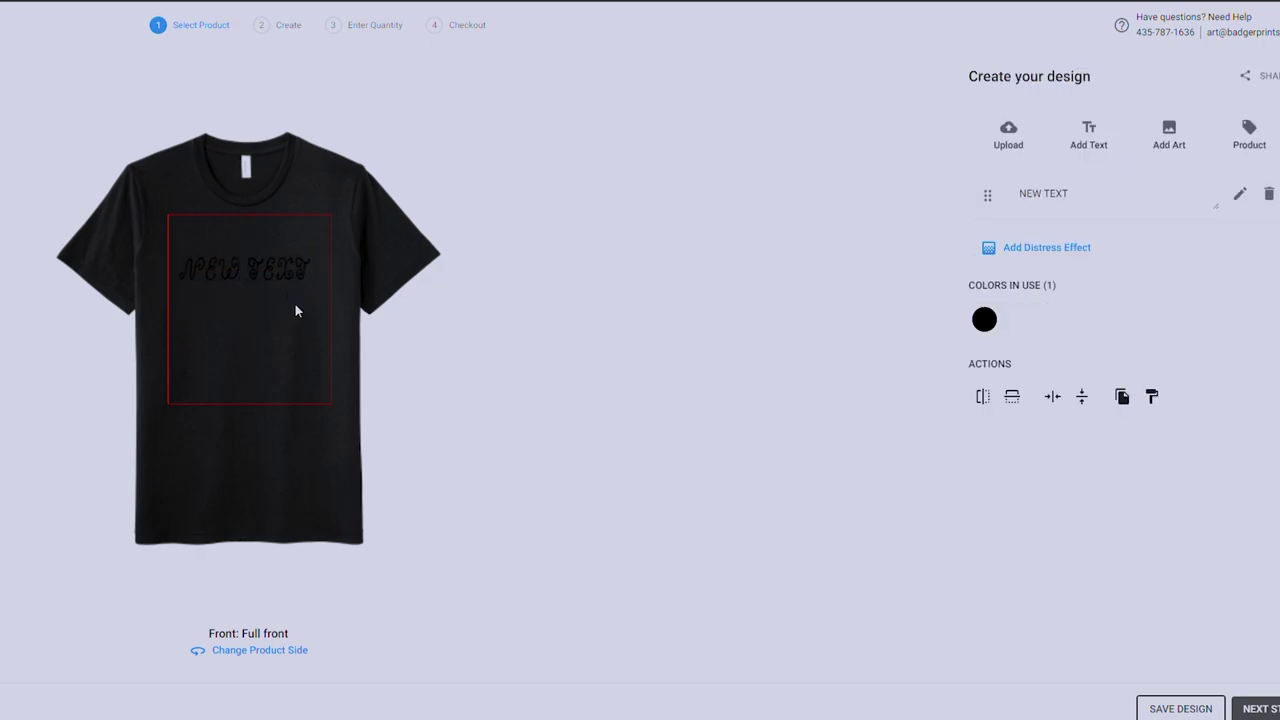
left_click(316, 280)
key("Delete")
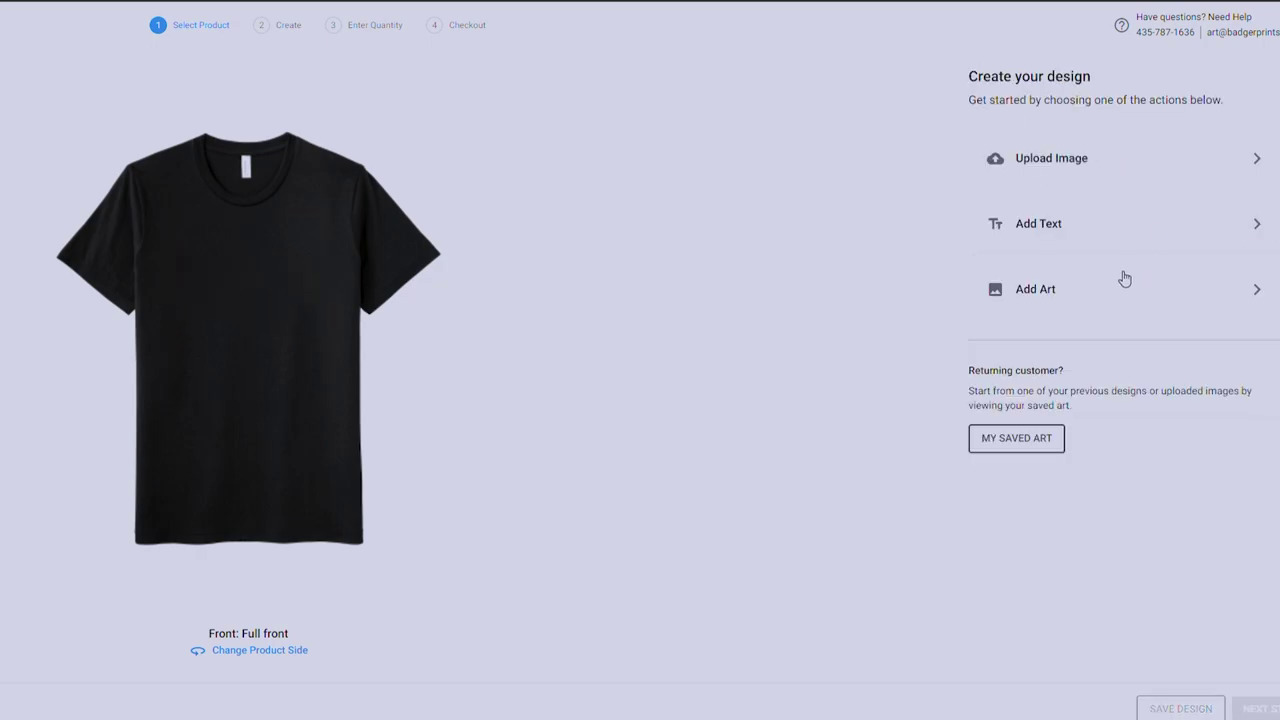
Upload Sample Design 23-01.png and preview the white-removal options, keeping the original white.
left_click(1146, 164)
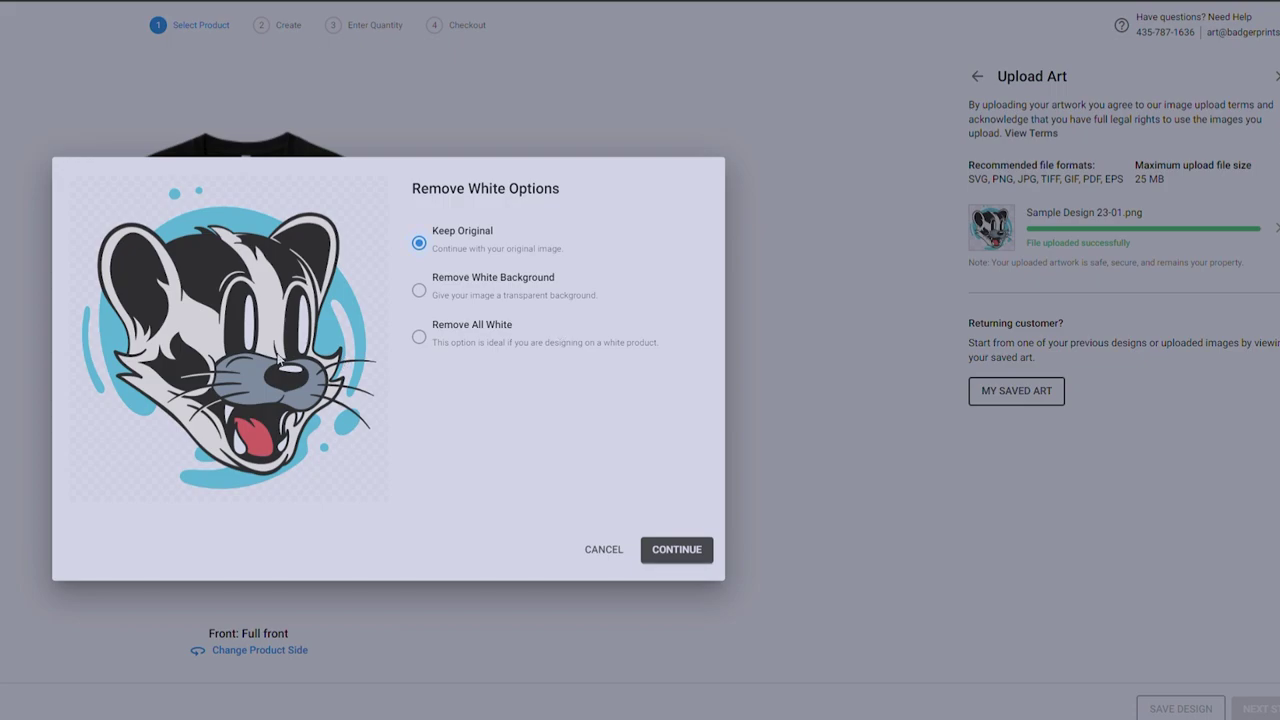
left_click(421, 290)
left_click(430, 343)
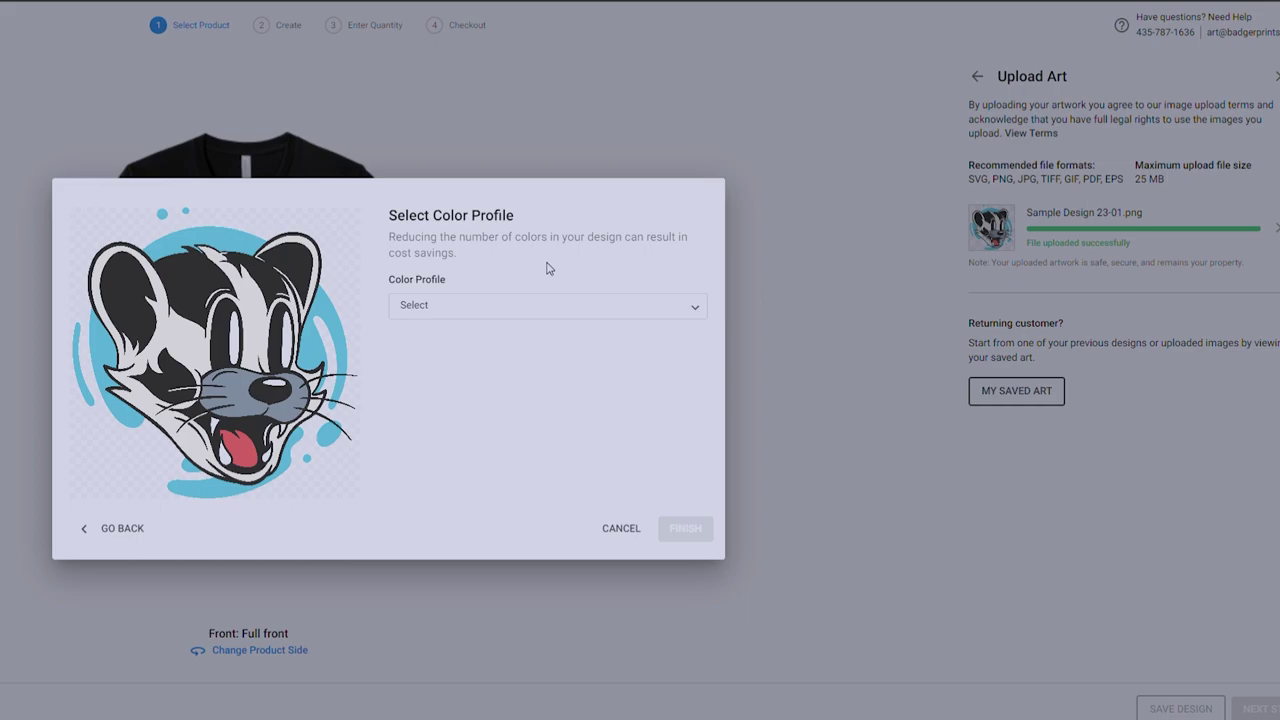
Try colour profiles, settle on 6 Color, and place the artwork on the tee.
left_click(536, 308)
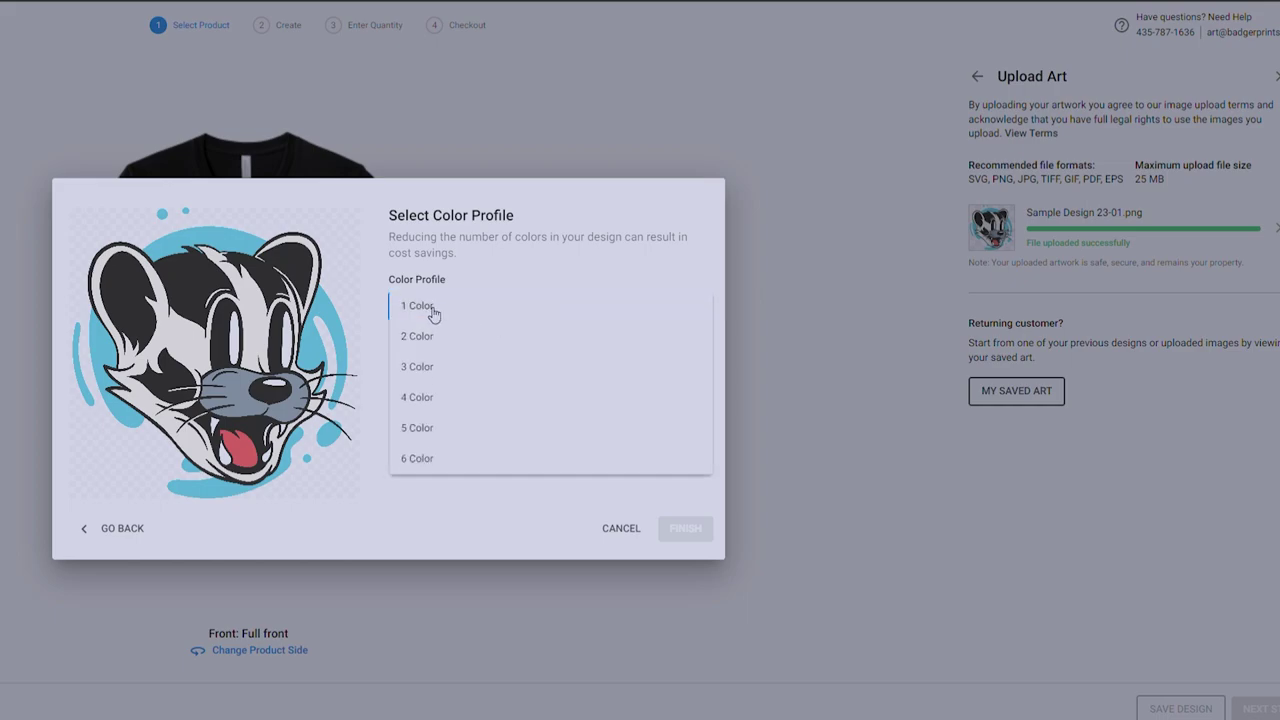
left_click(432, 310)
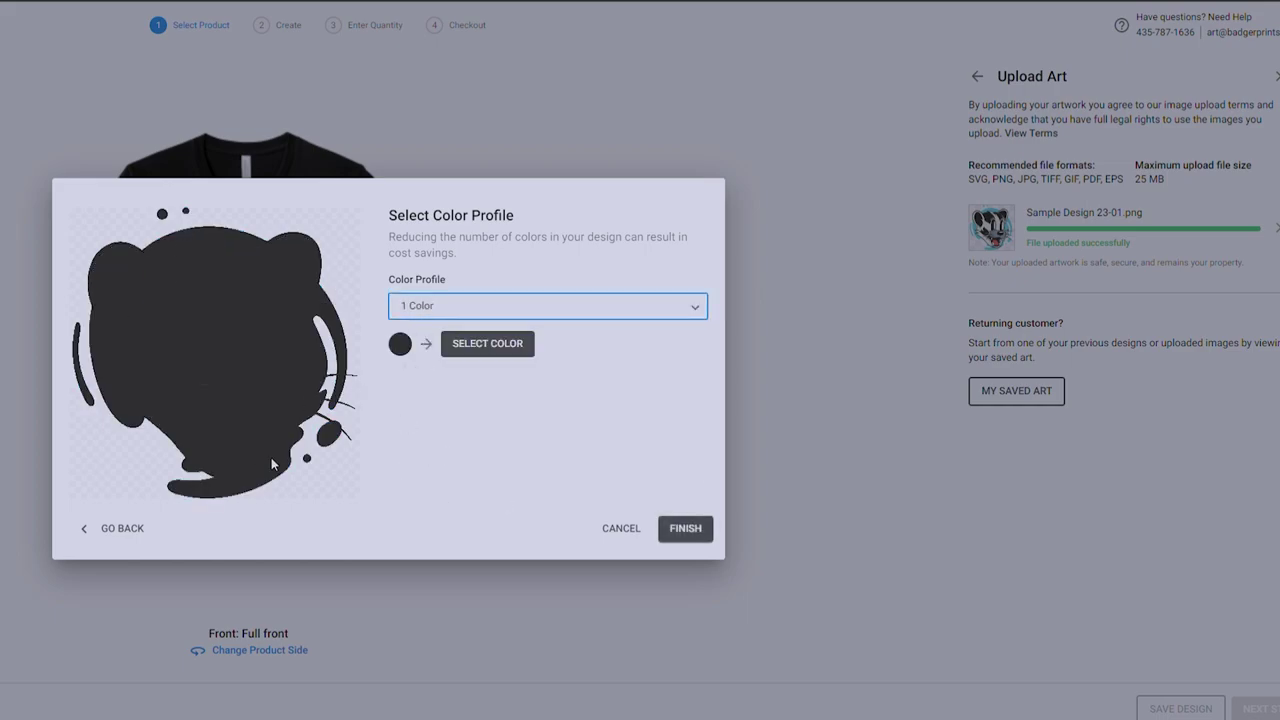
left_click(441, 316)
left_click(440, 367)
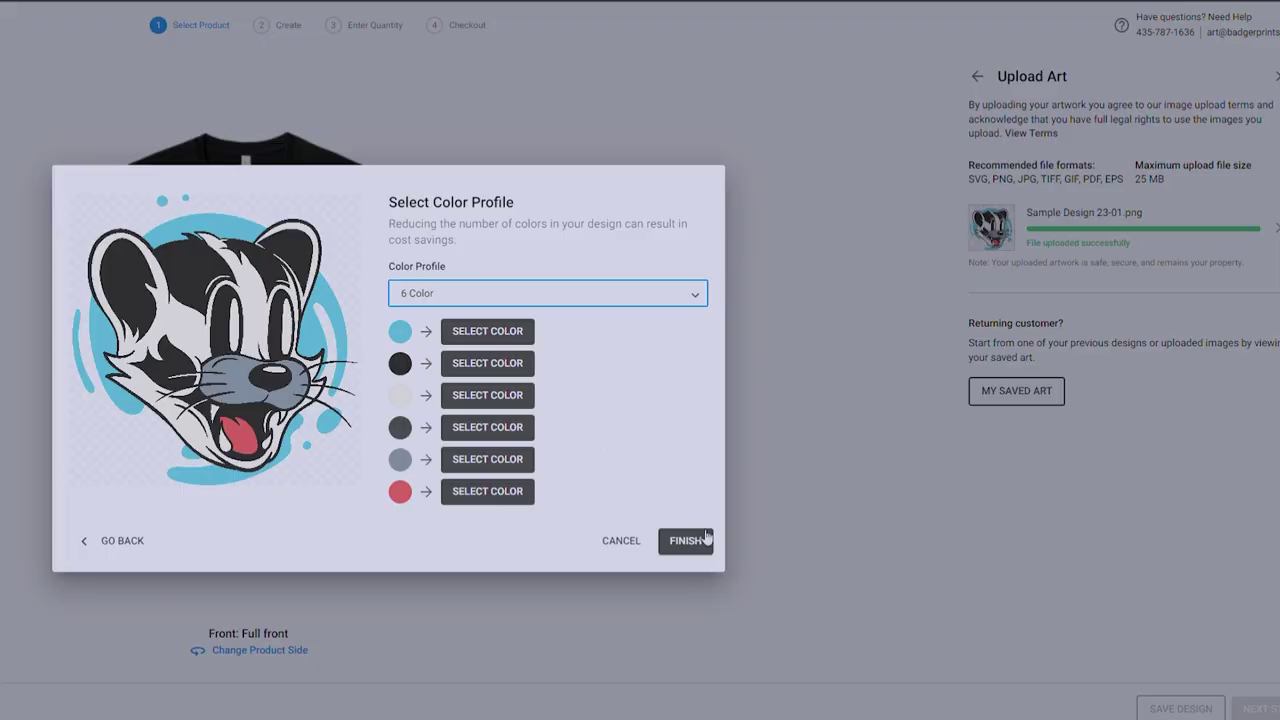
left_click(696, 548)
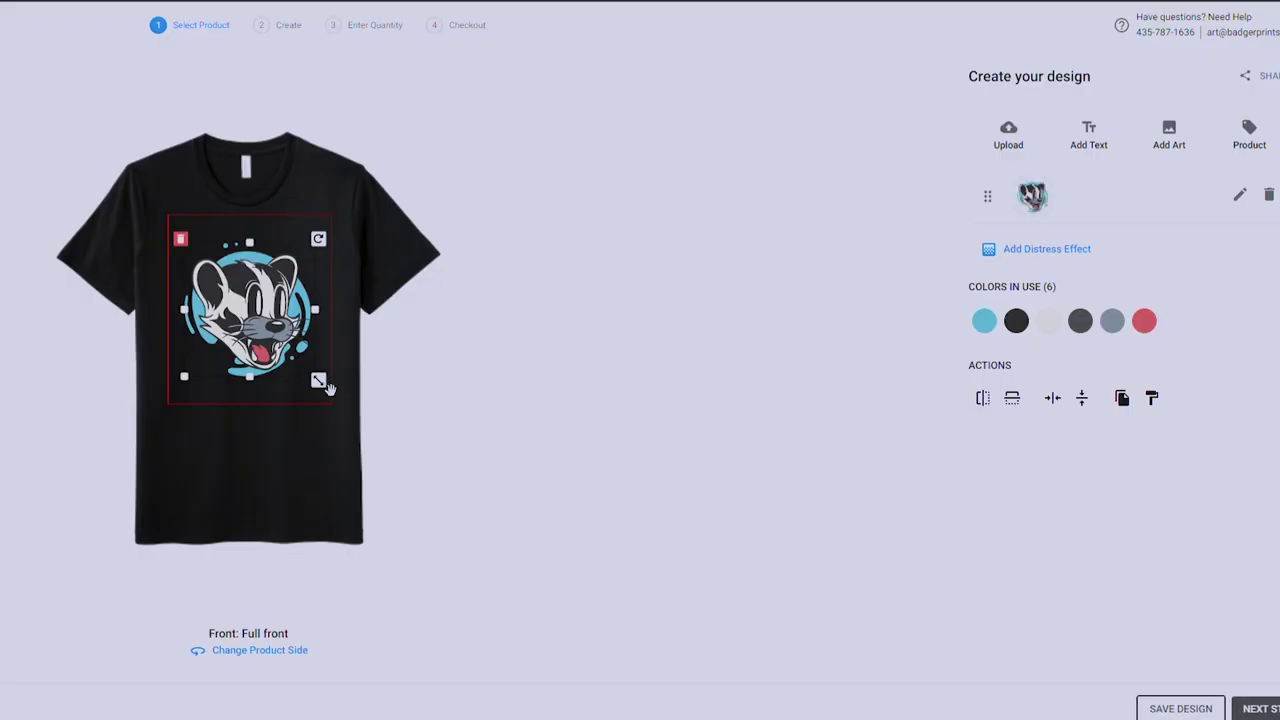
Resize the badger logo and move it up onto the upper chest.
mouse_move(330, 388)
left_mouse_down()
mouse_move(363, 426)
mouse_move(284, 376)
mouse_move(337, 408)
left_mouse_up()
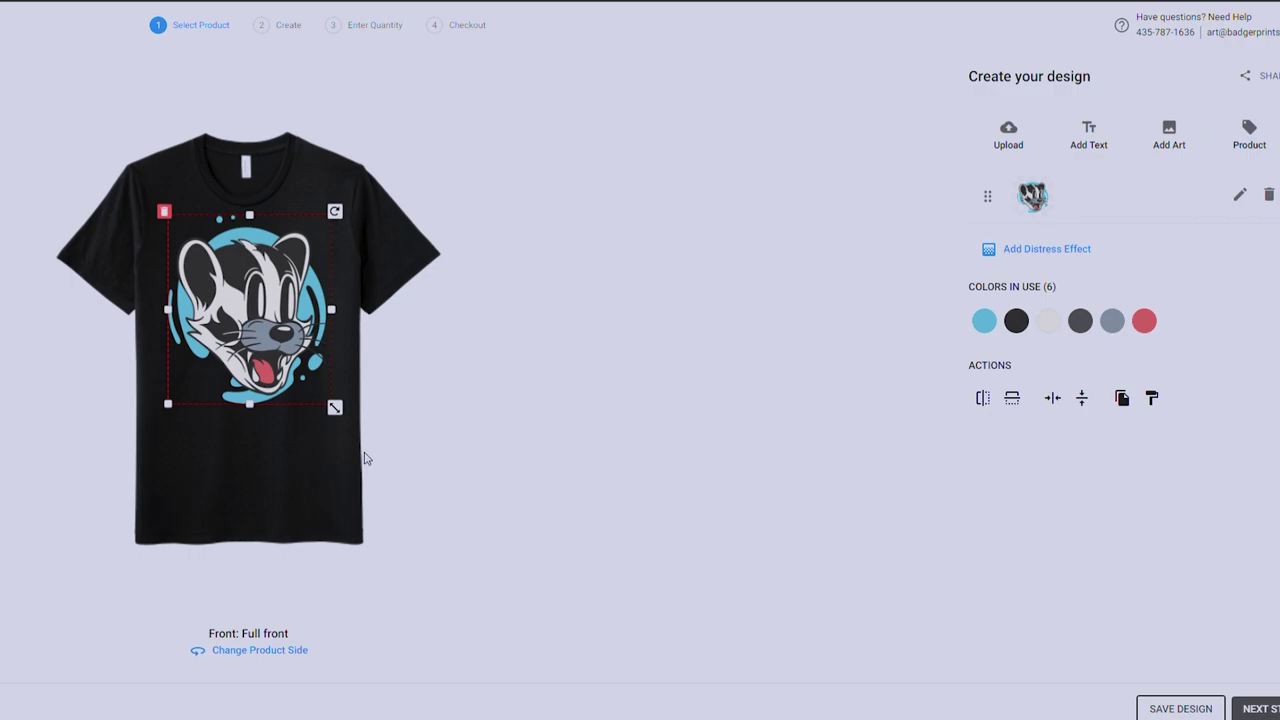
left_click_drag(365, 457, 337, 396)
left_click_drag(295, 354, 292, 331)
left_click(524, 355)
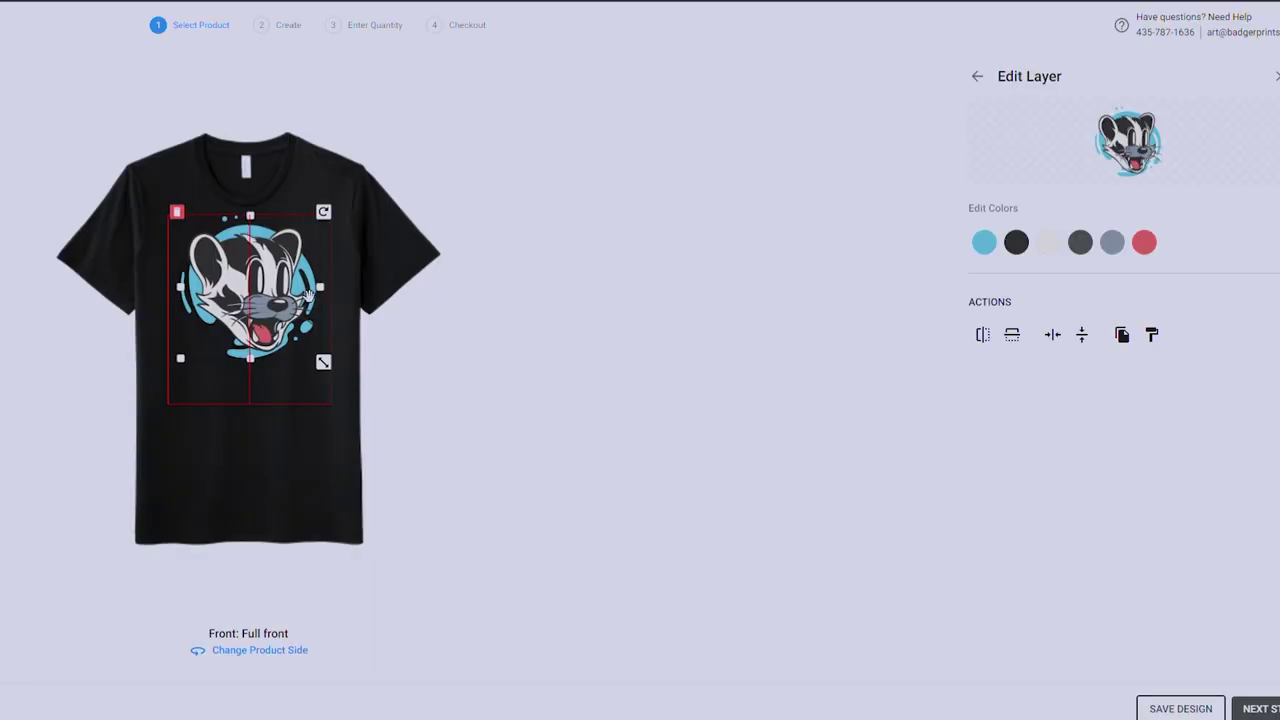
left_click_drag(309, 293, 306, 293)
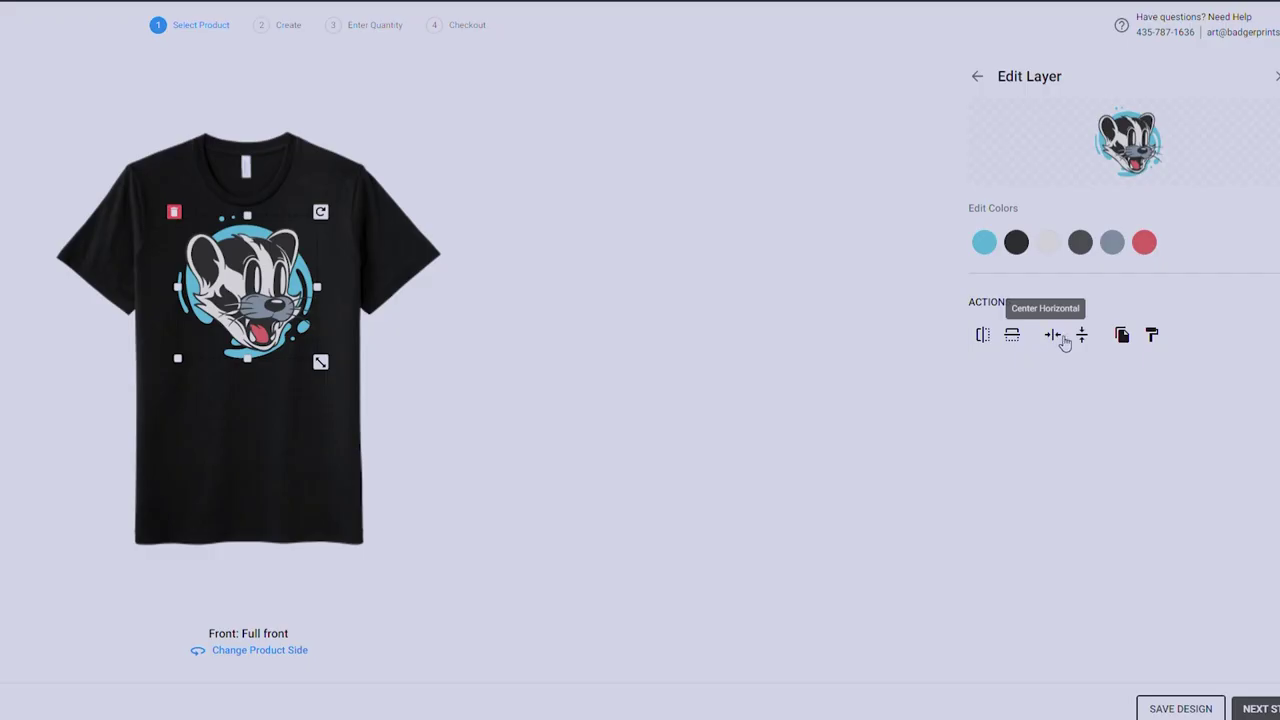
Centre the logo vertically and horizontally, then raise it back onto the upper chest.
left_click(1081, 338)
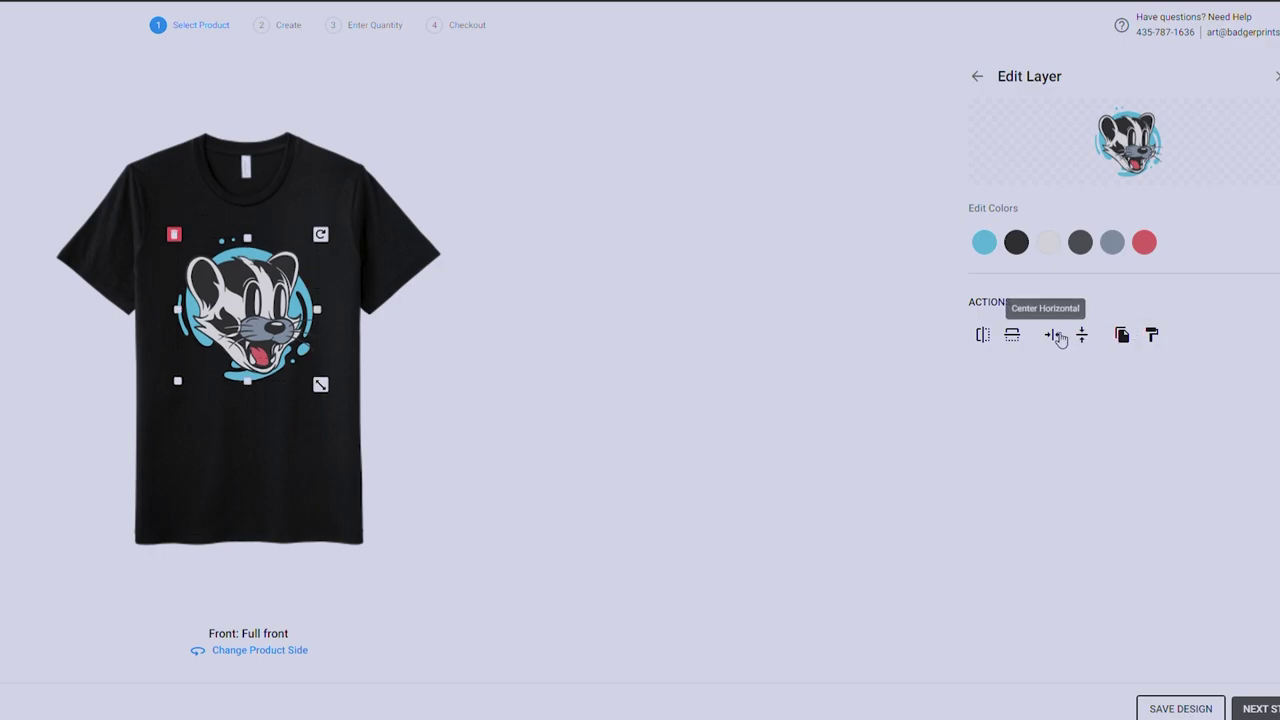
left_click(1058, 337)
left_click_drag(295, 345, 292, 322)
left_click(557, 351)
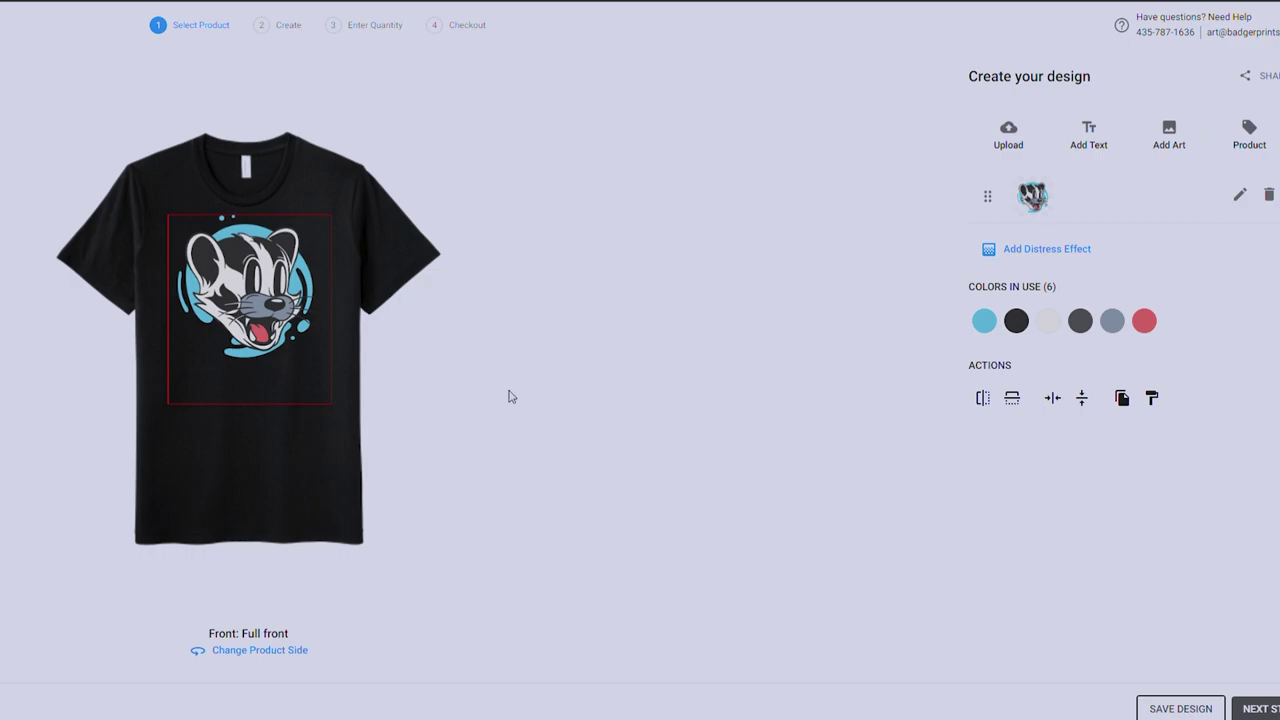
left_click(293, 300)
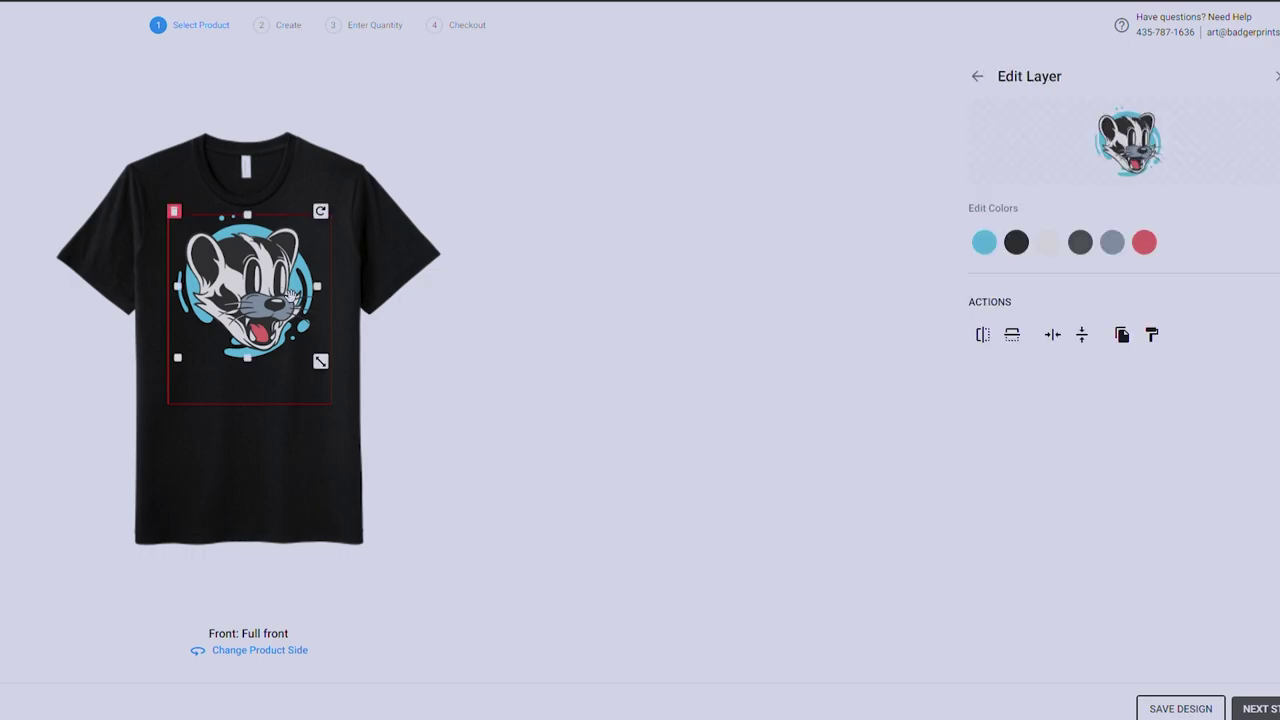
left_click(356, 291)
scroll(1203, 628, "down", 3)
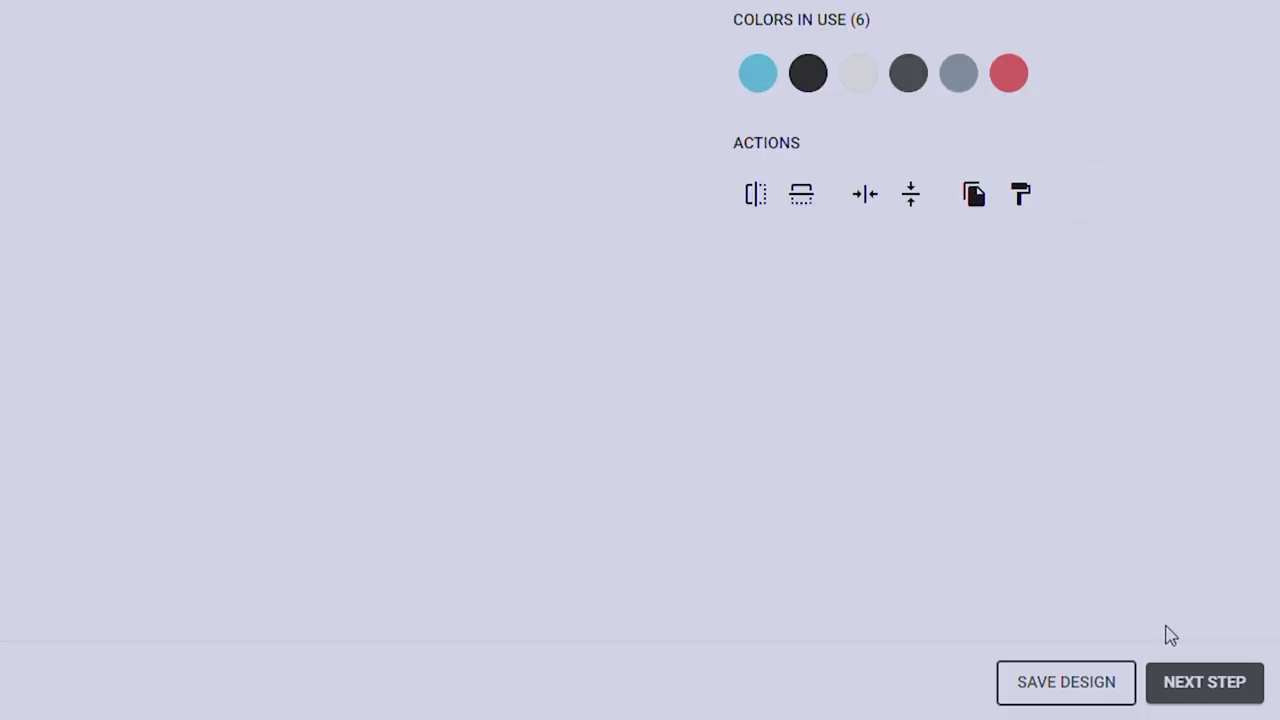
Enter 1000 2XL tees and confirm the $10.80 each, $10,800.00 price estimate.
left_click(1223, 689)
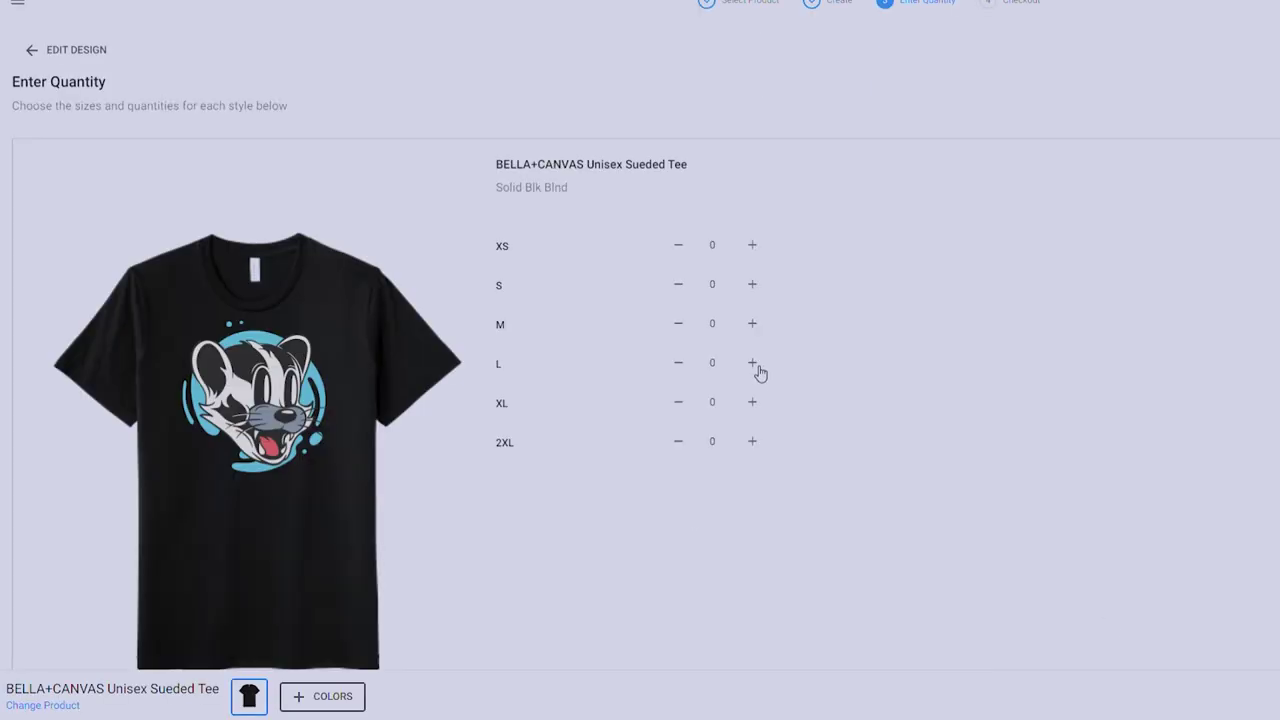
left_click(752, 443)
left_click(732, 449)
left_click(909, 435)
scroll(1146, 426, "down", 2)
scroll(1114, 431, "up", 2)
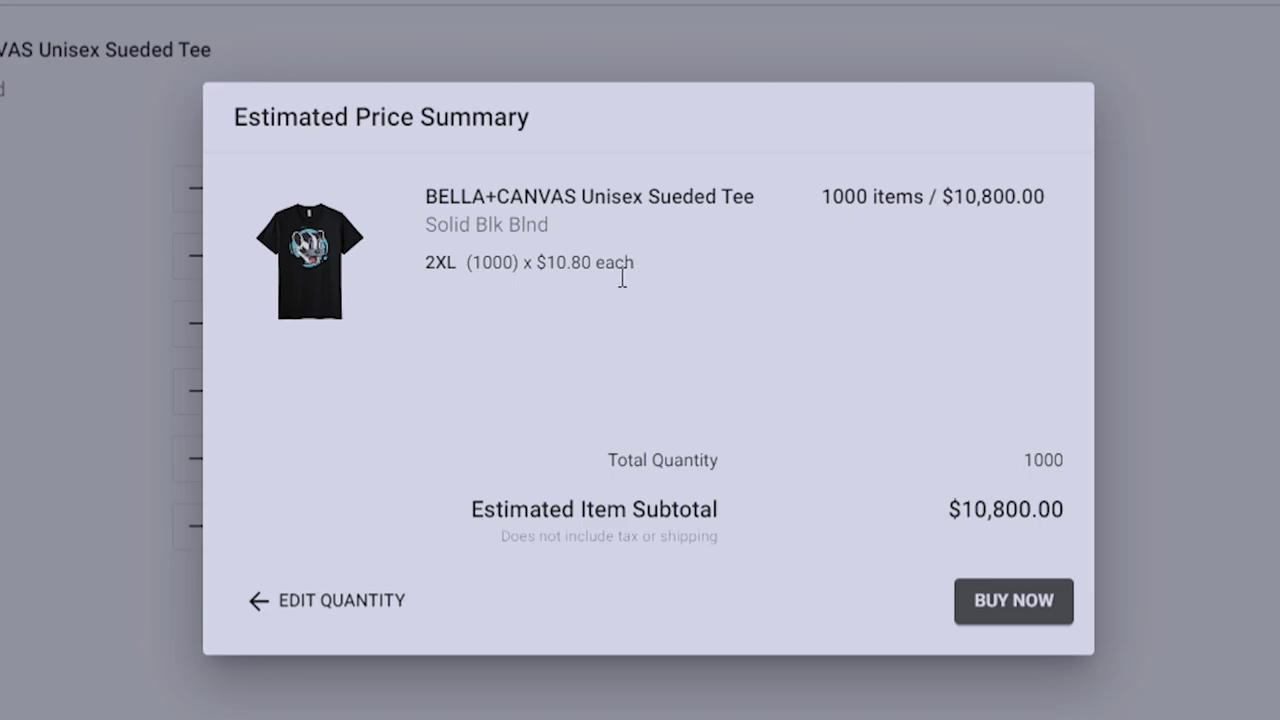
left_click_drag(597, 278, 548, 278)
left_click(548, 278)
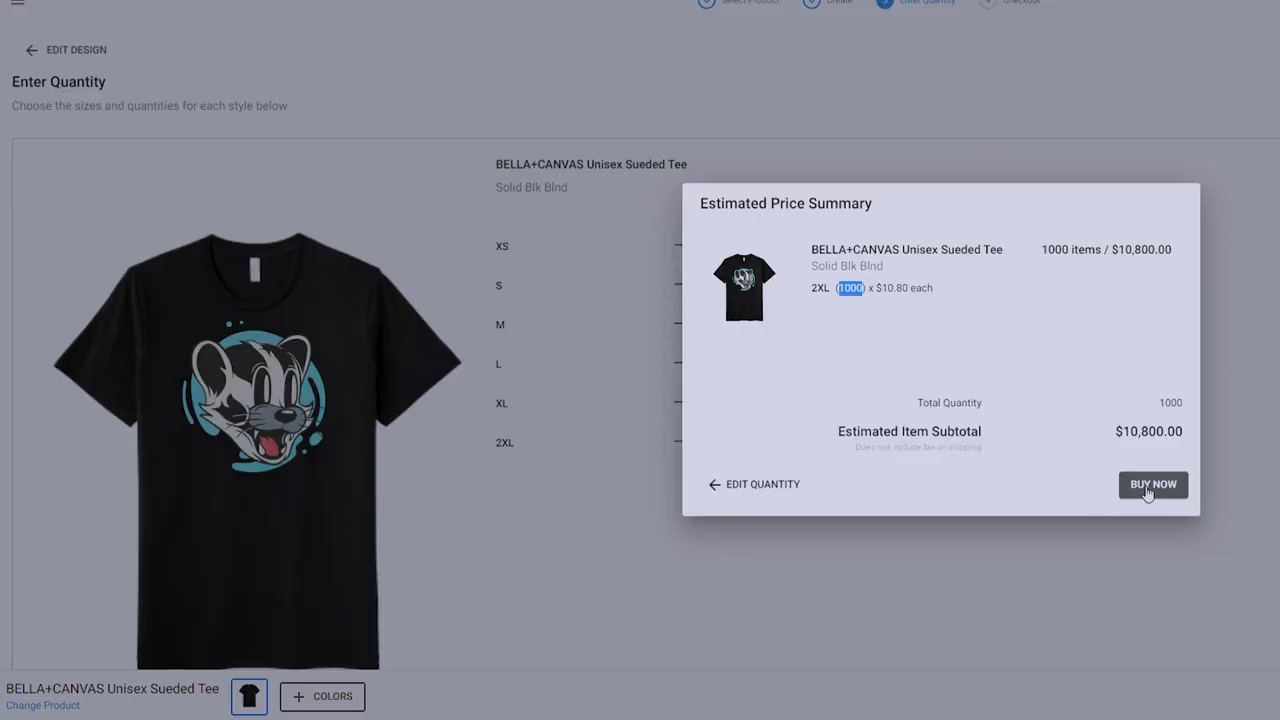
Buy the priced order, name the design 'Badger Logo', and add it to the cart.
left_click(1152, 485)
left_click_drag(540, 365, 88, 293)
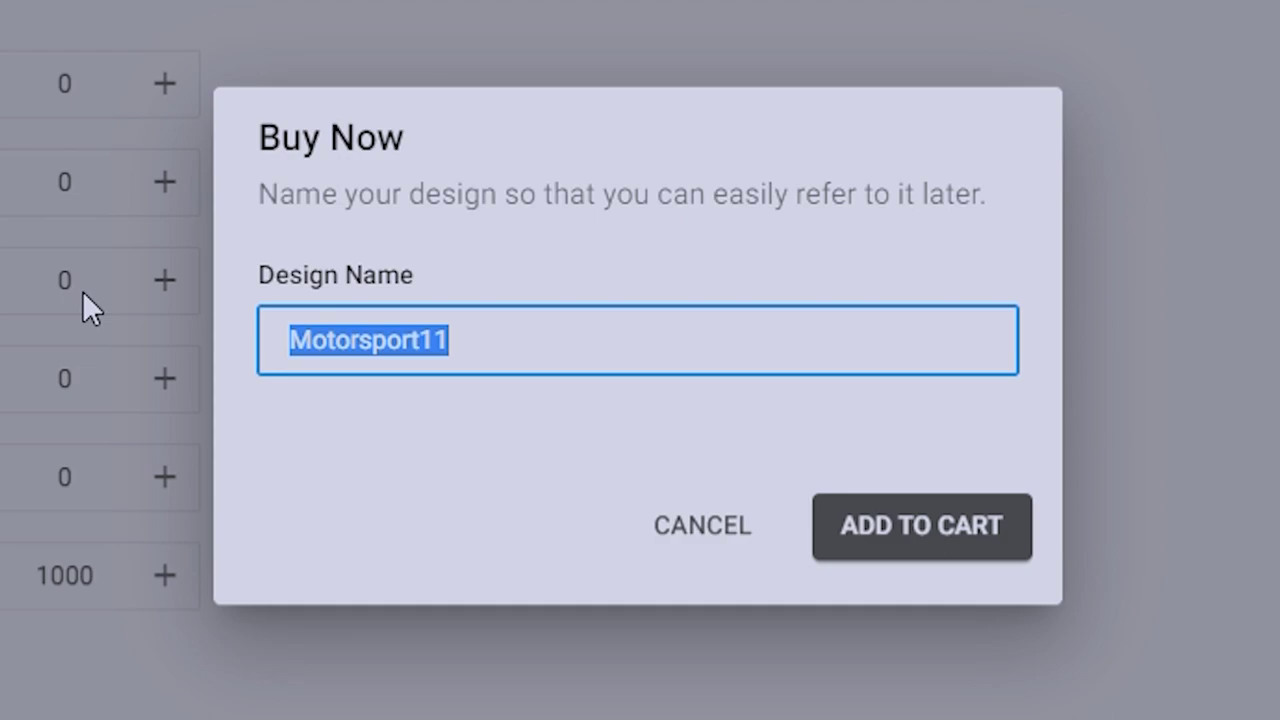
type("Badger Logo 23")
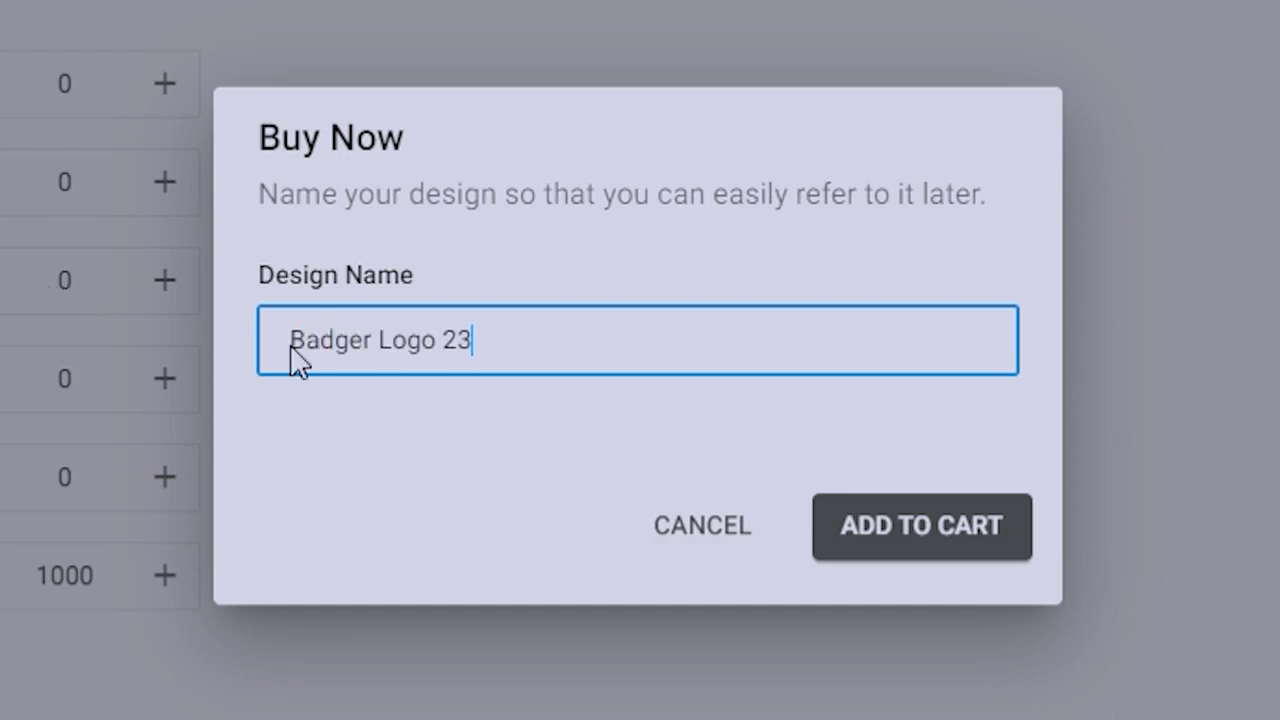
left_click(987, 565)
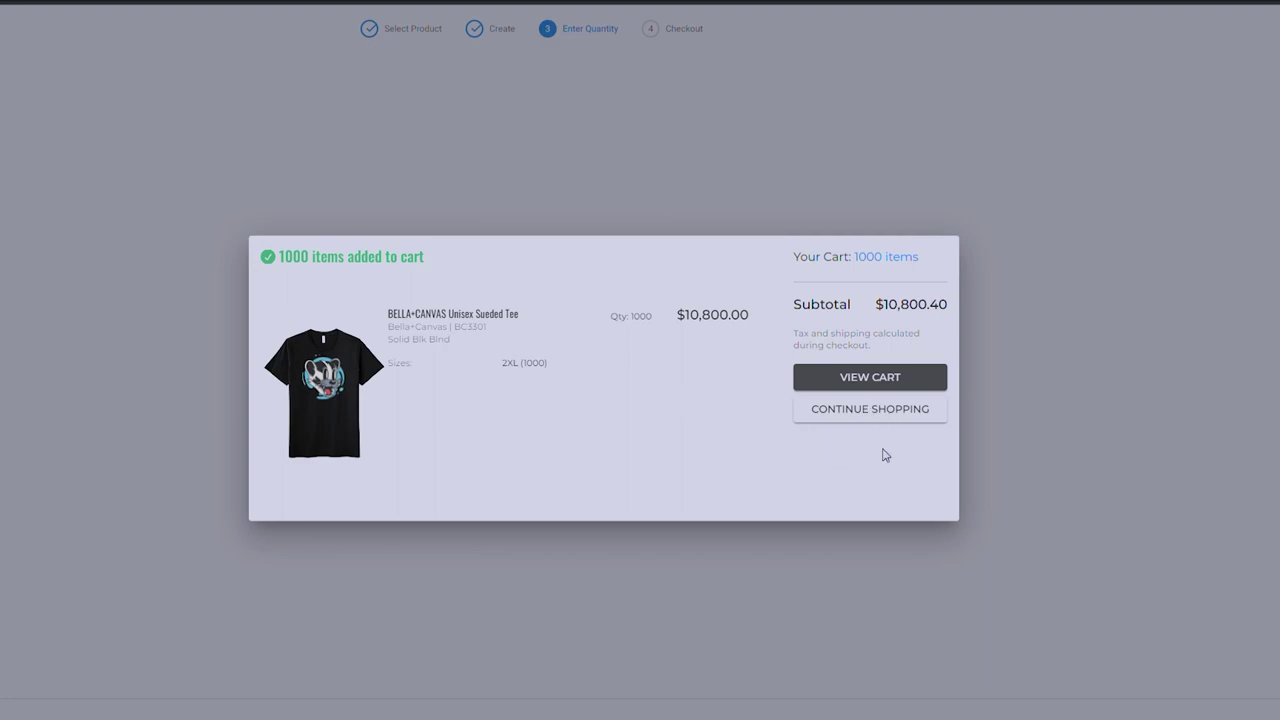
Go from the cart to checkout, leave the gift message empty, and review the $10,800.40 total.
left_click(871, 380)
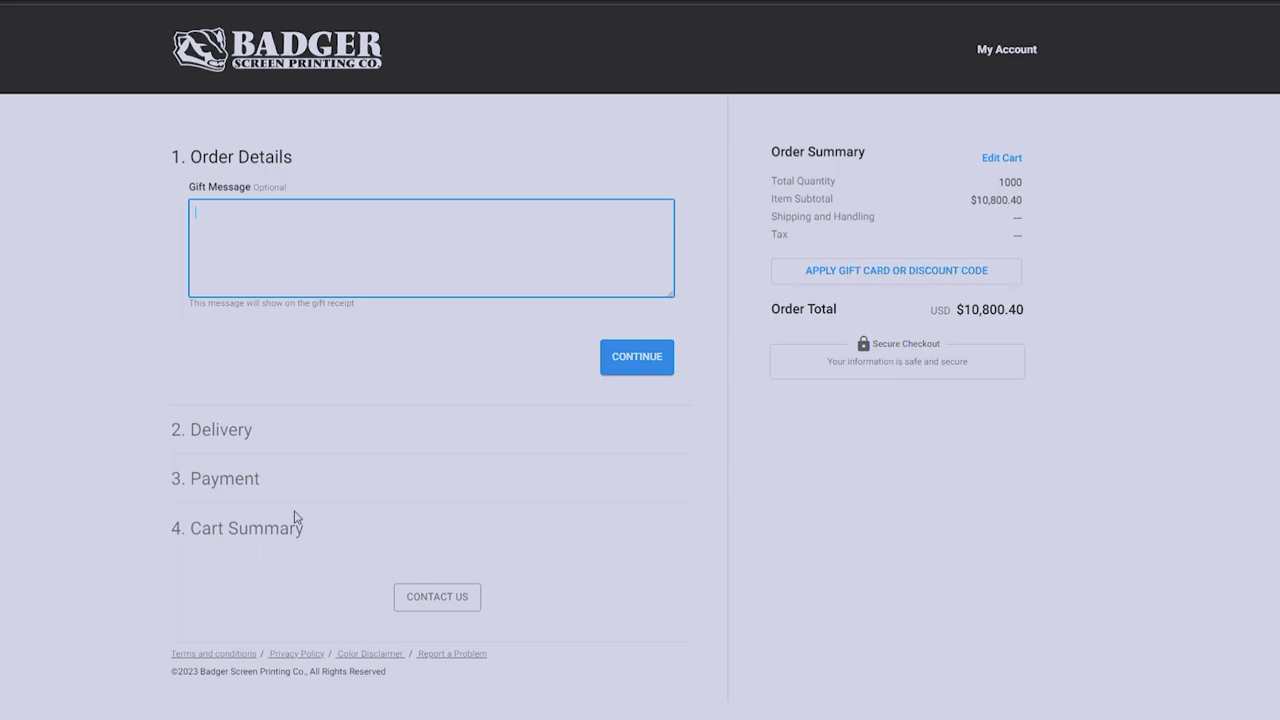
left_click(270, 488)
left_click_drag(308, 542, 186, 600)
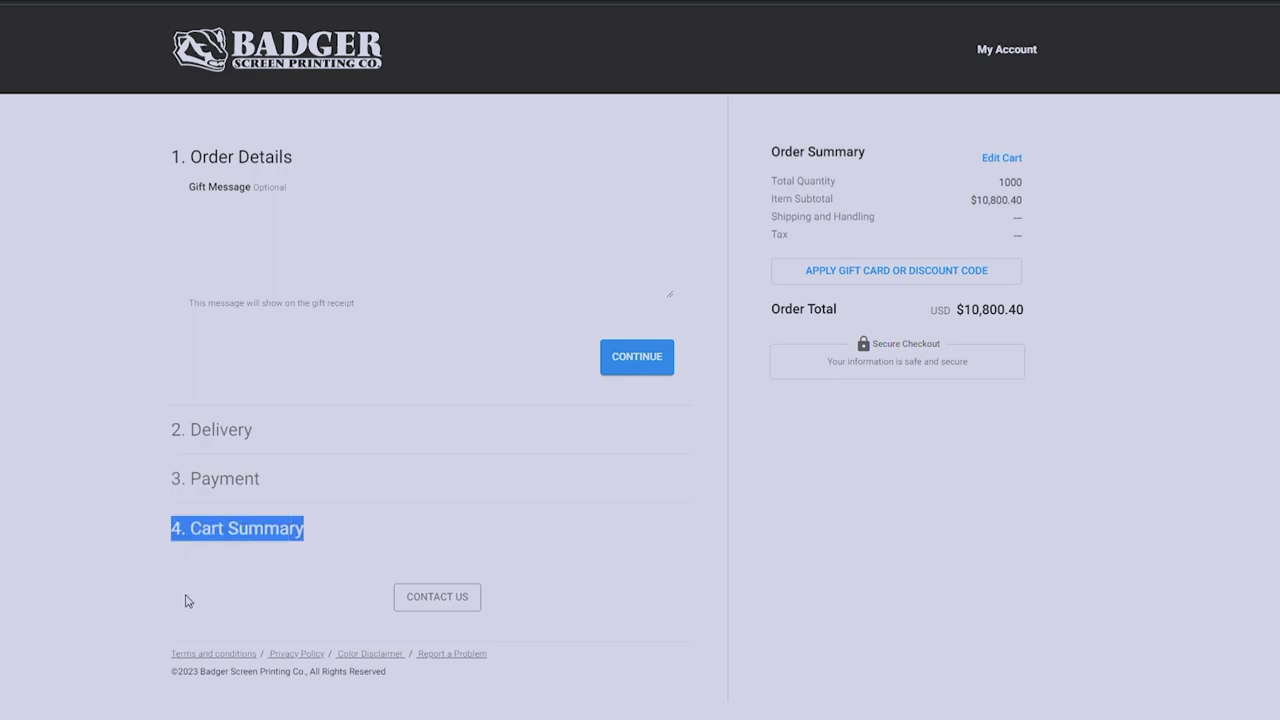
left_click(186, 600)
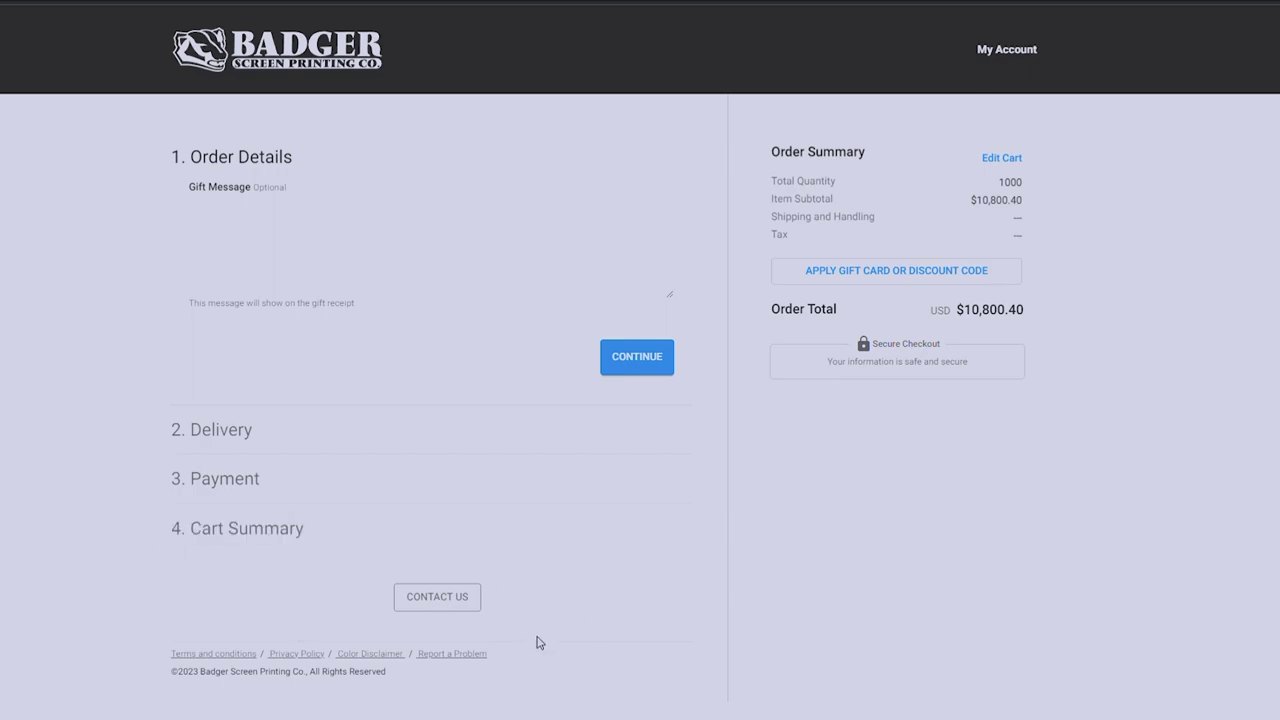
Bring up the Contact Us form from below the checkout steps.
left_click(438, 597)
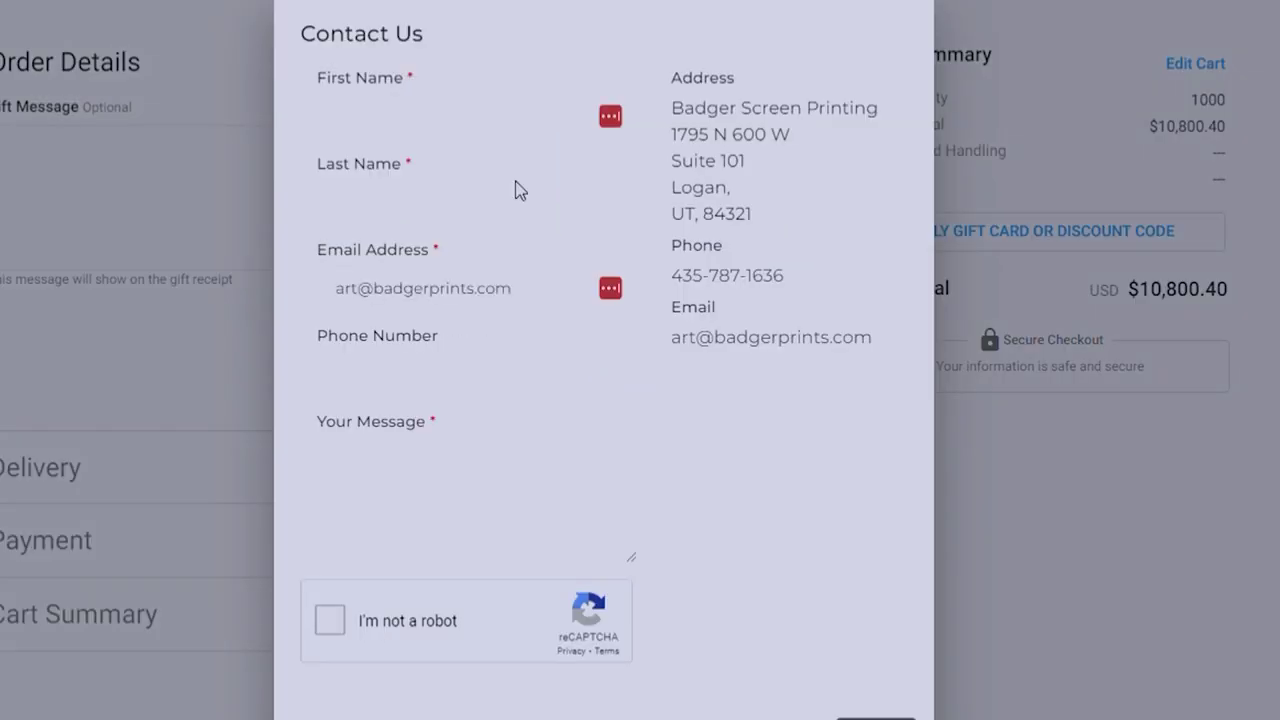